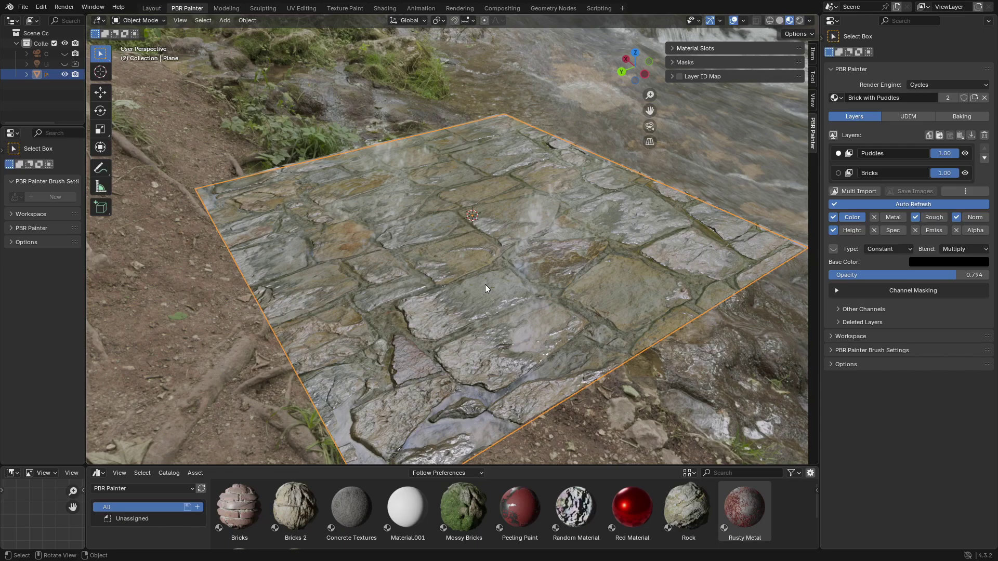
# Step: Fade the Puddles layer opacity out and back to full to compare the look
pyautogui.moveTo(485, 284); pyautogui.dragTo(507, 264, button='middle')
pyautogui.moveTo(950, 154); pyautogui.dragTo(884, 155)
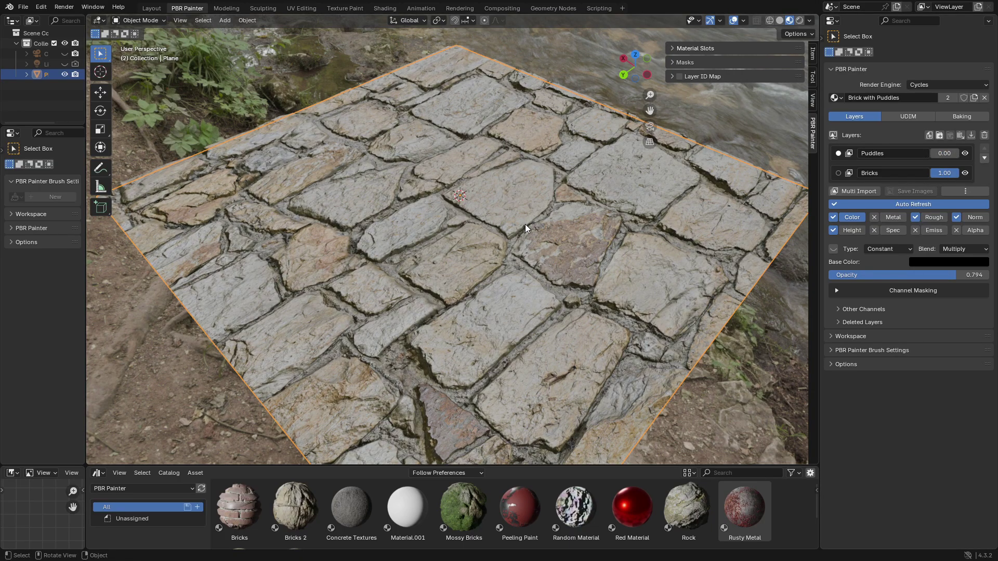
pyautogui.moveTo(904, 154); pyautogui.dragTo(967, 153)
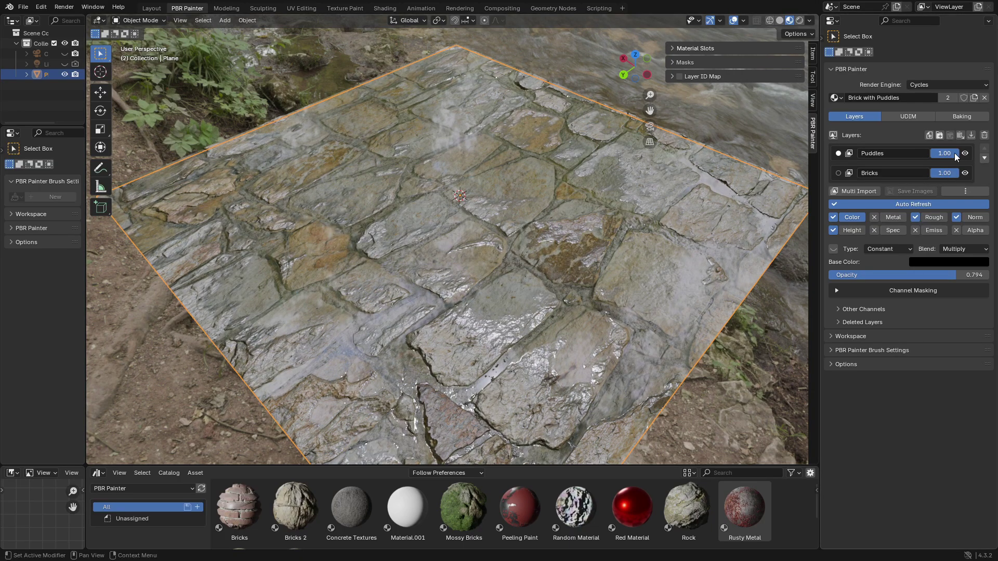
# Step: Set the Puddles mask Wet Fac to 0.127 and Puddle Fac to 0.405, then add a new blank material
pyautogui.click(691, 61)
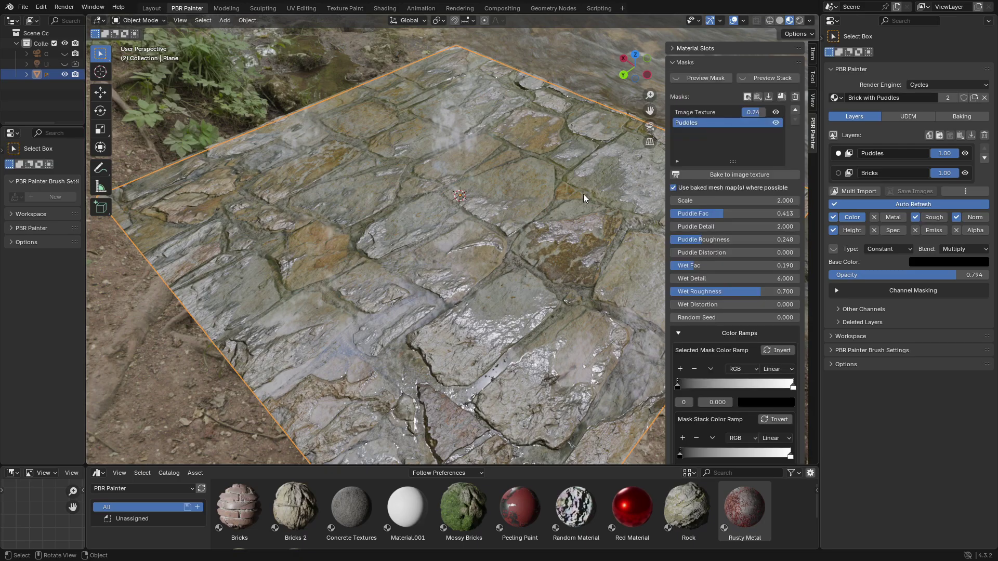
pyautogui.moveTo(719, 264); pyautogui.dragTo(686, 265)
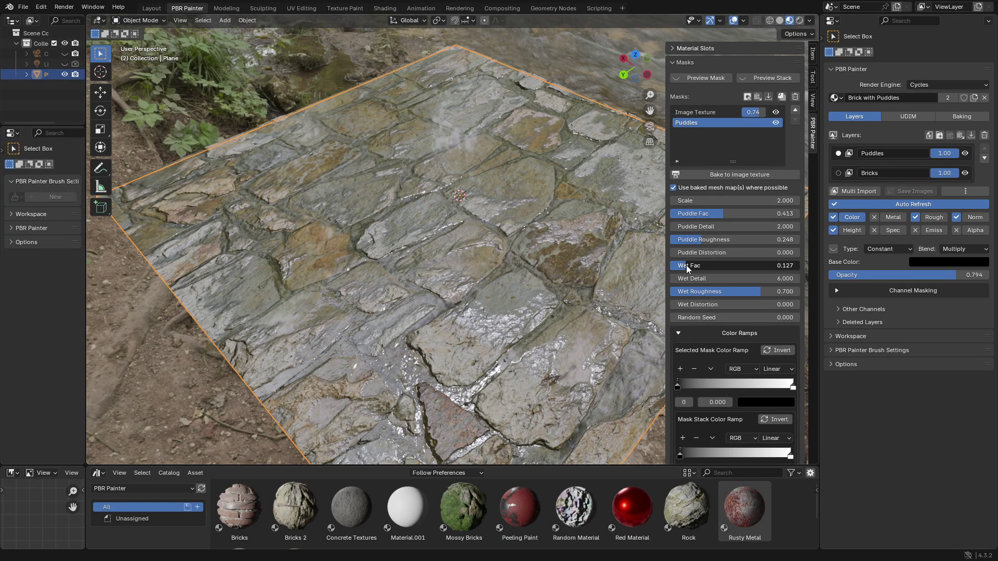
pyautogui.moveTo(728, 214)
pyautogui.mouseDown()
pyautogui.moveTo(691, 214)
pyautogui.moveTo(727, 213)
pyautogui.mouseUp()
pyautogui.moveTo(754, 111); pyautogui.dragTo(775, 111)
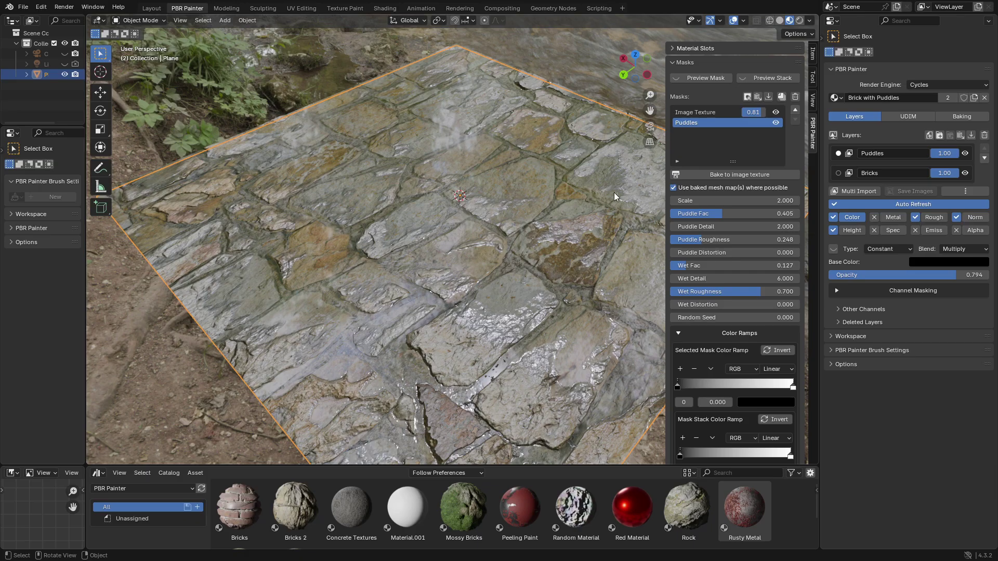
pyautogui.click(963, 98)
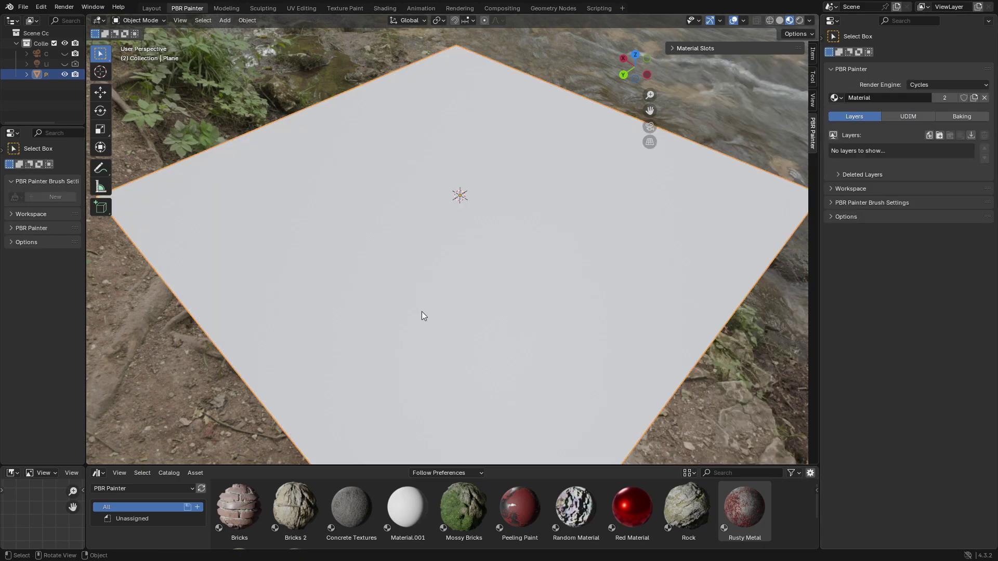
# Step: Add a layer named Bricks and enable Auto Refresh
pyautogui.click(939, 135)
pyautogui.write('Bricks')
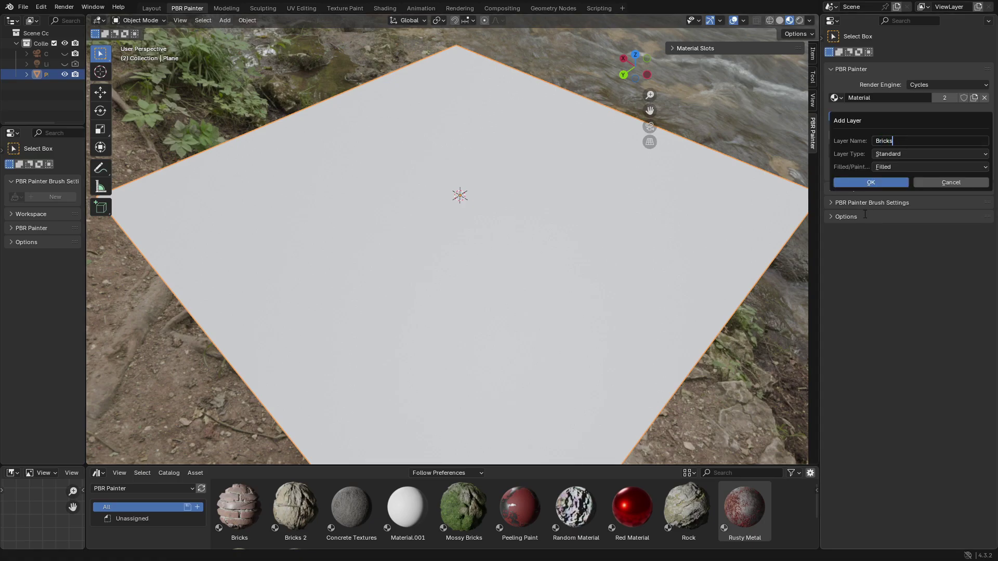
pyautogui.click(870, 183)
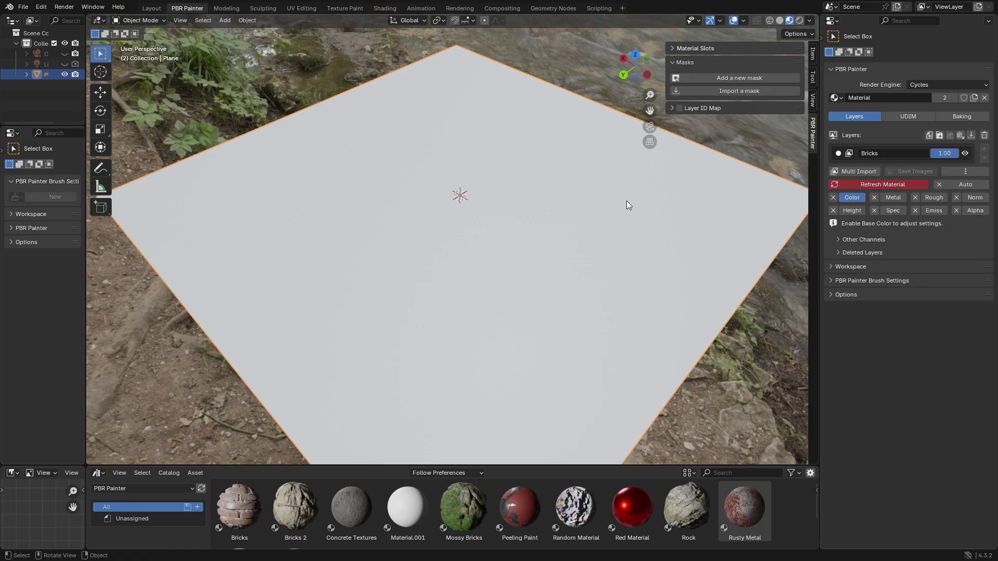
pyautogui.click(950, 183)
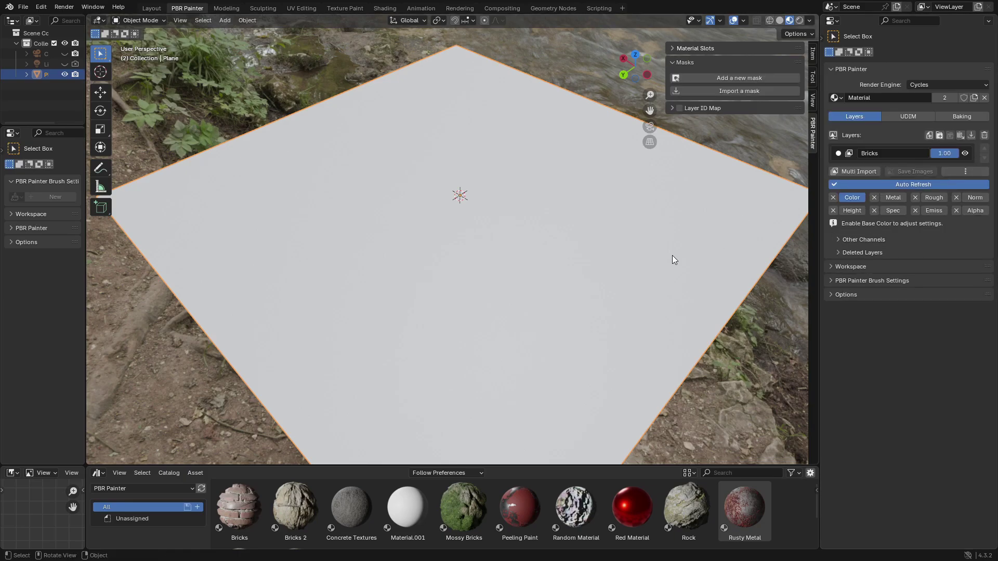
# Step: Multi-import the Bricks075A AmbientOcclusion, Color, Displacement, Roughness and NormalGL textures into the Bricks layer
pyautogui.click(855, 171)
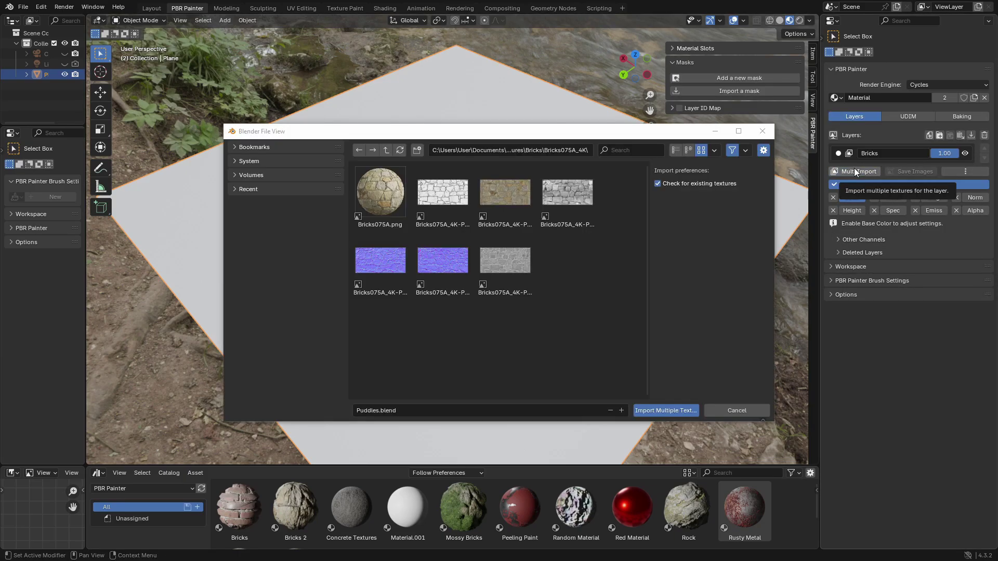
pyautogui.click(445, 208)
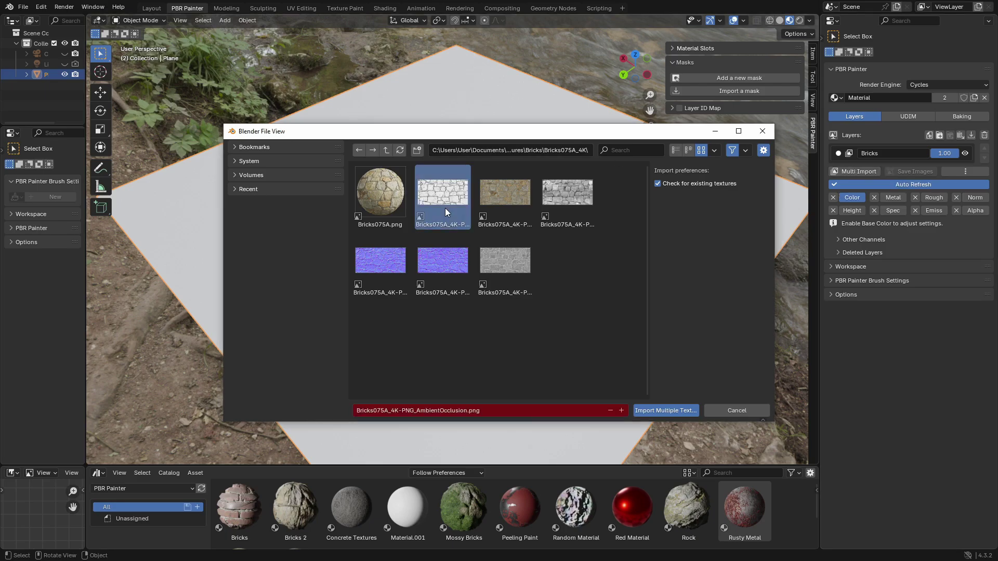
pyautogui.keyDown('ctrl'); pyautogui.click(496, 200); pyautogui.keyUp('ctrl')
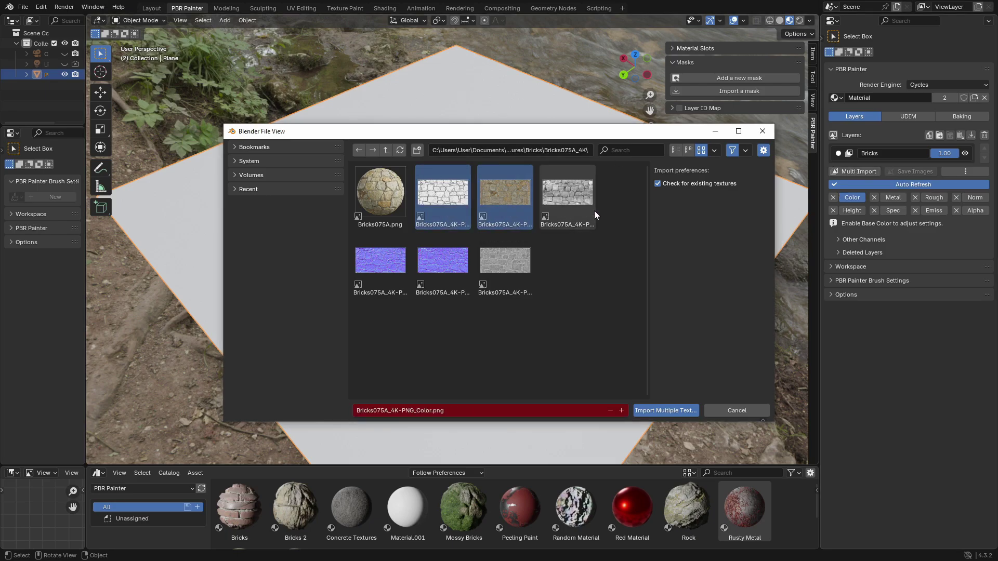
pyautogui.keyDown('ctrl'); pyautogui.click(572, 201); pyautogui.keyUp('ctrl')
pyautogui.keyDown('ctrl'); pyautogui.click(507, 255); pyautogui.keyUp('ctrl')
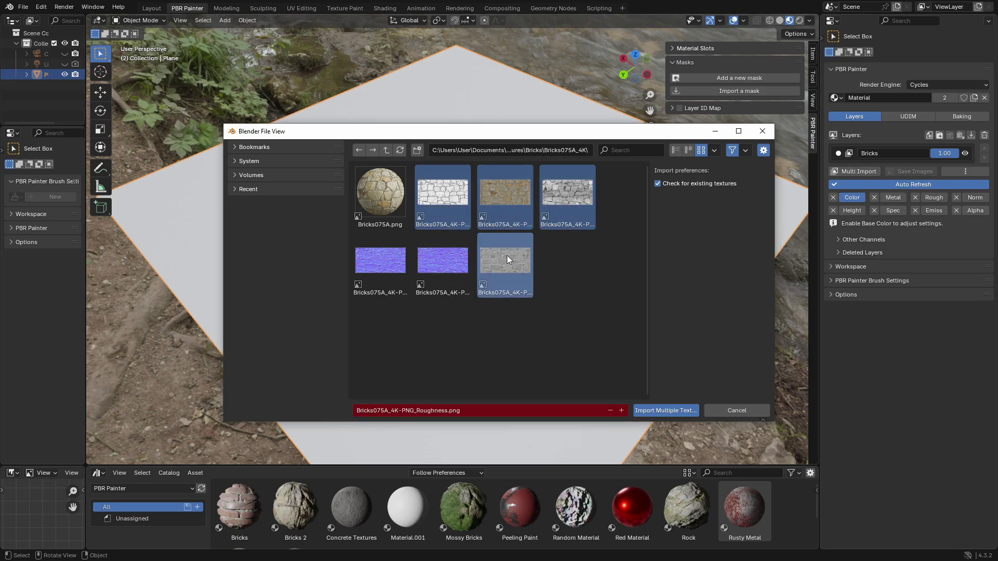
pyautogui.keyDown('ctrl'); pyautogui.click(456, 259); pyautogui.keyUp('ctrl')
pyautogui.click(682, 410)
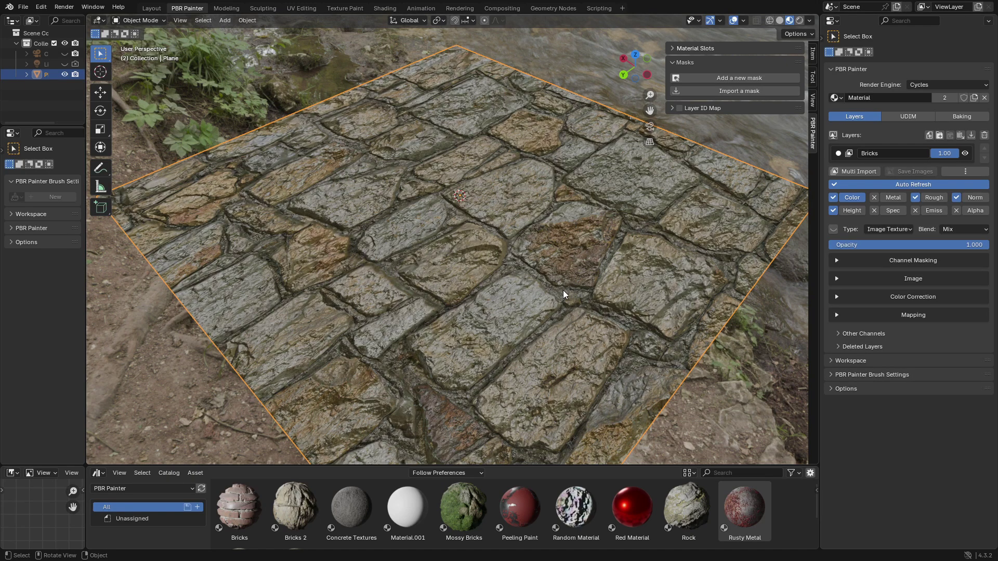
# Step: Set the Bricks Height channel to Displacement and Bump with a 0.05 displacement scale
pyautogui.click(850, 210)
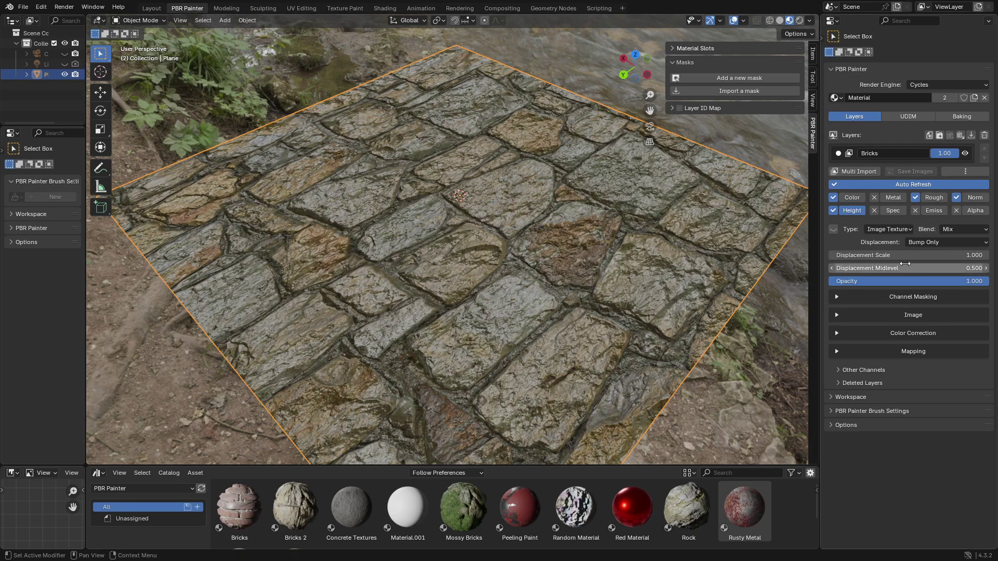
pyautogui.click(928, 242)
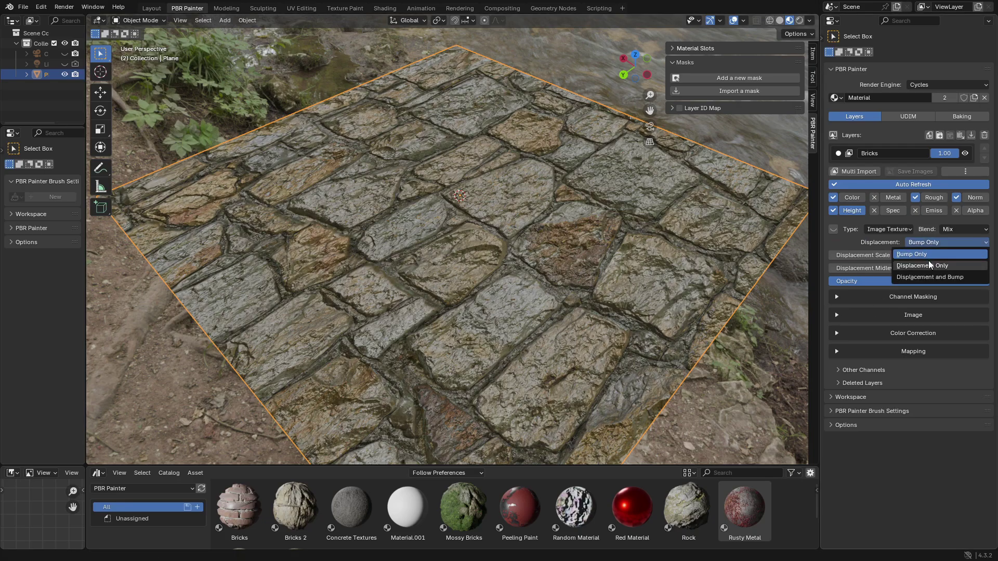
pyautogui.click(927, 278)
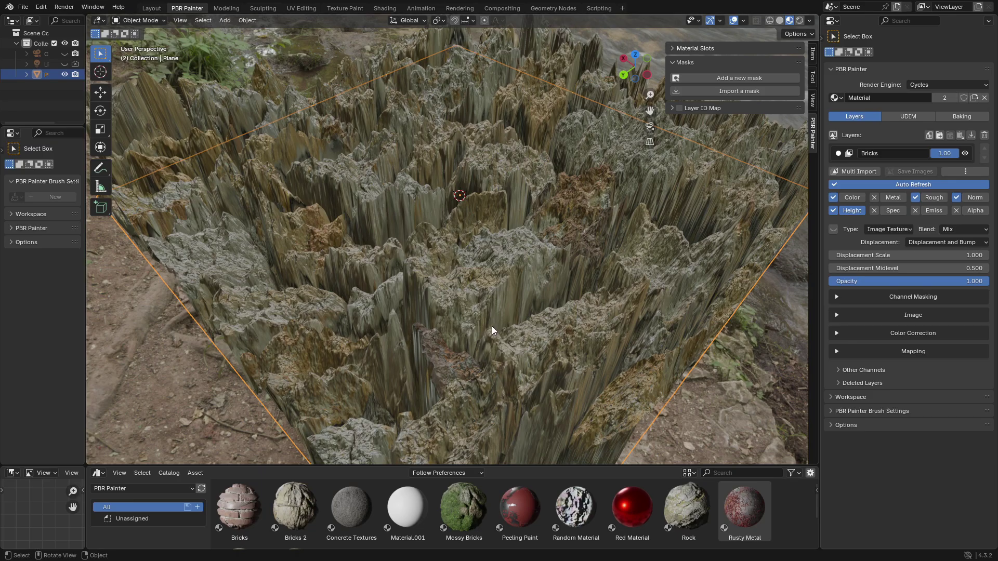
pyautogui.click(878, 256)
pyautogui.write('0.05')
pyautogui.press('Return')
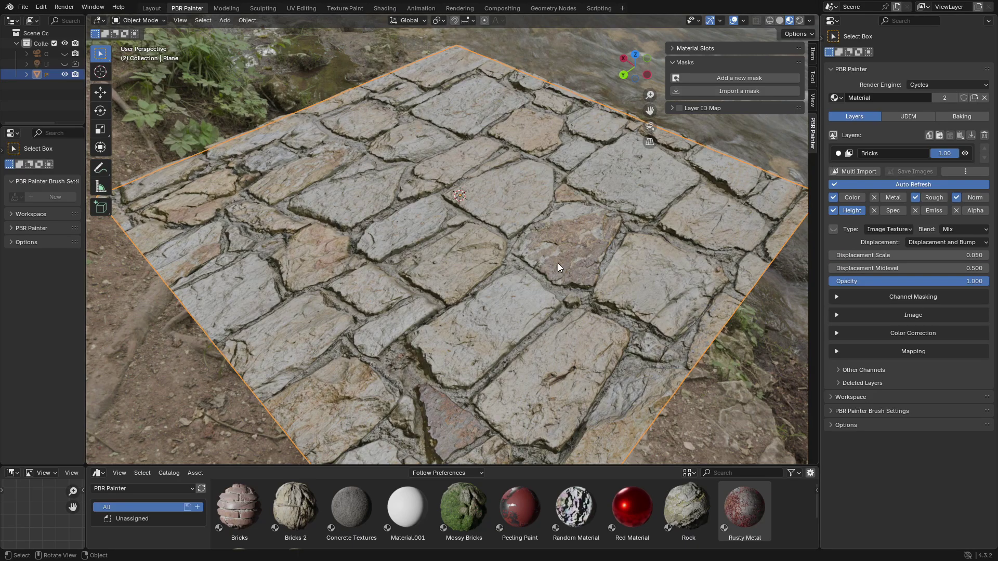
pyautogui.moveTo(557, 263); pyautogui.dragTo(487, 299, button='middle')
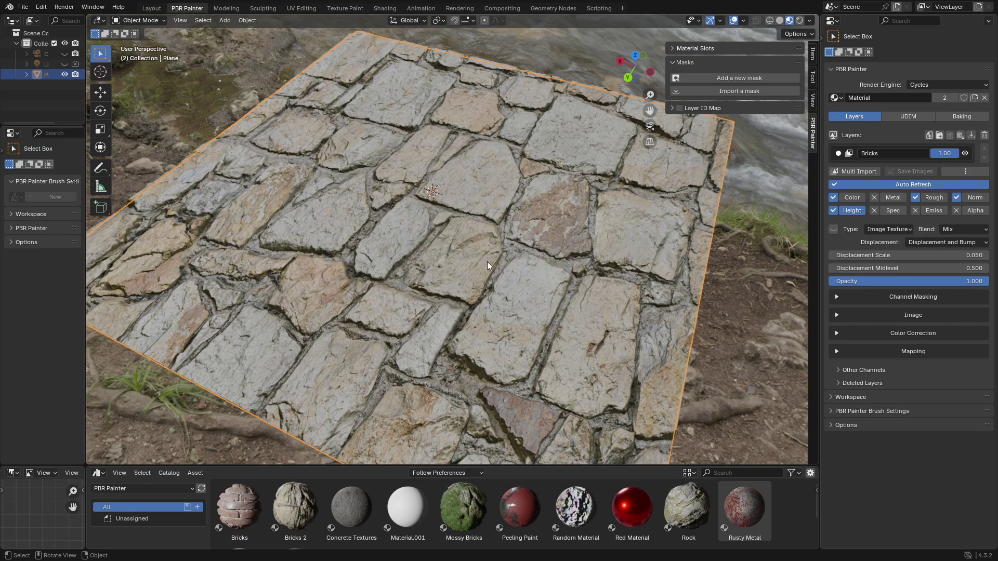
pyautogui.moveTo(507, 270); pyautogui.dragTo(487, 273, button='middle')
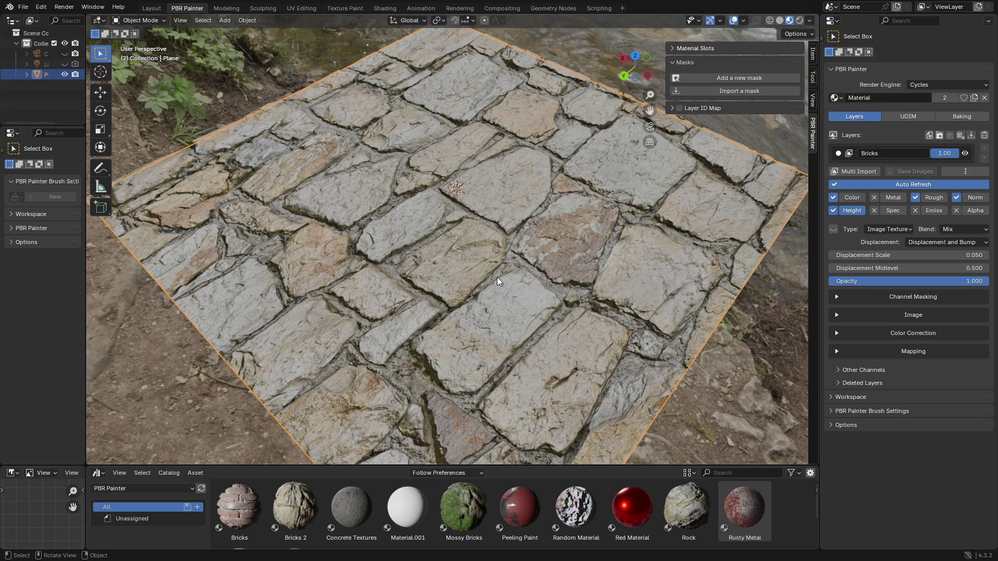
# Step: Add a new layer named Puddles above Bricks
pyautogui.click(929, 135)
pyautogui.click(898, 142)
pyautogui.write('Puddles')
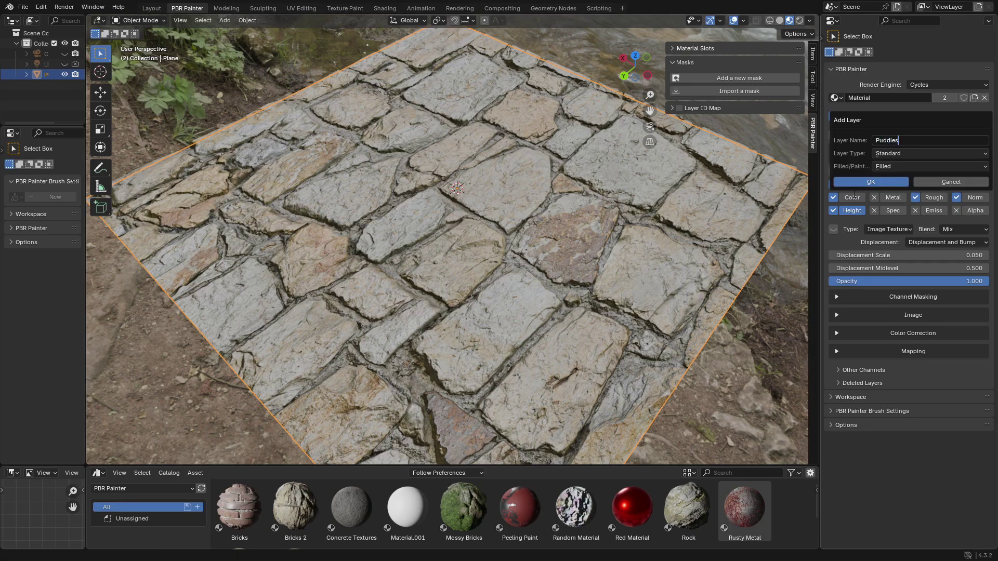
pyautogui.click(855, 185)
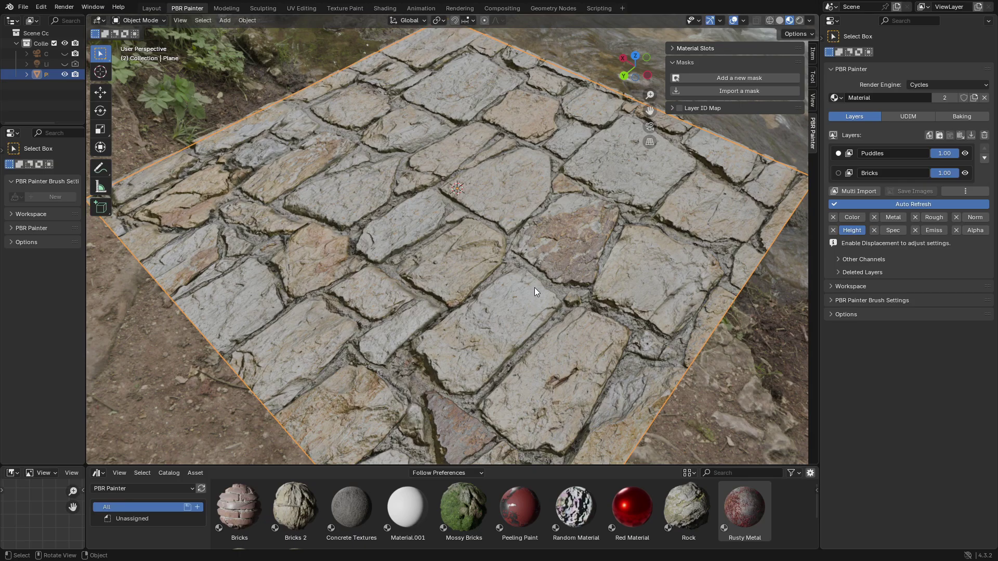
# Step: Give the Puddles layer a Puddles smart mask and preview it on the plane
pyautogui.click(731, 76)
pyautogui.click(731, 80)
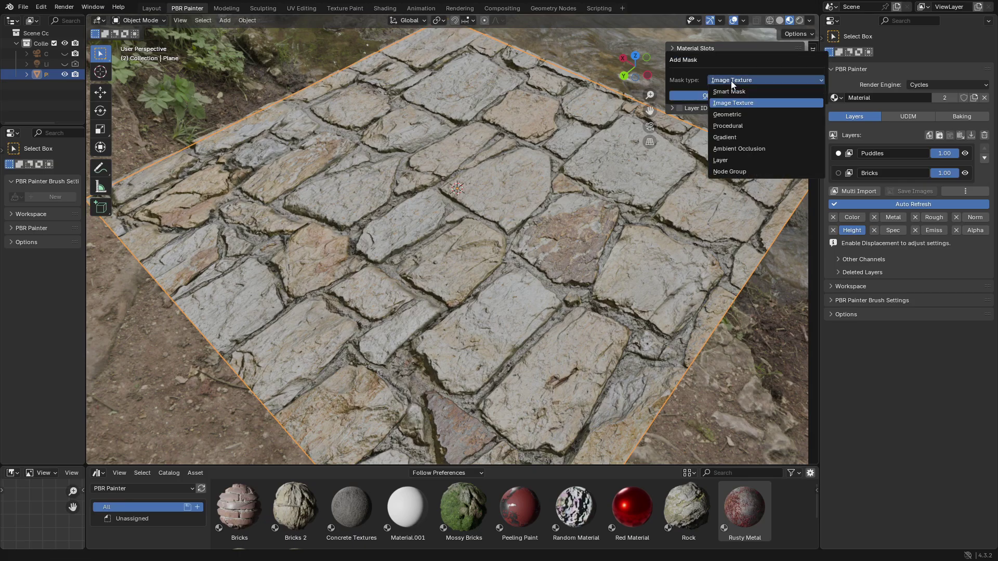
pyautogui.click(726, 92)
pyautogui.click(741, 112)
pyautogui.click(843, 220)
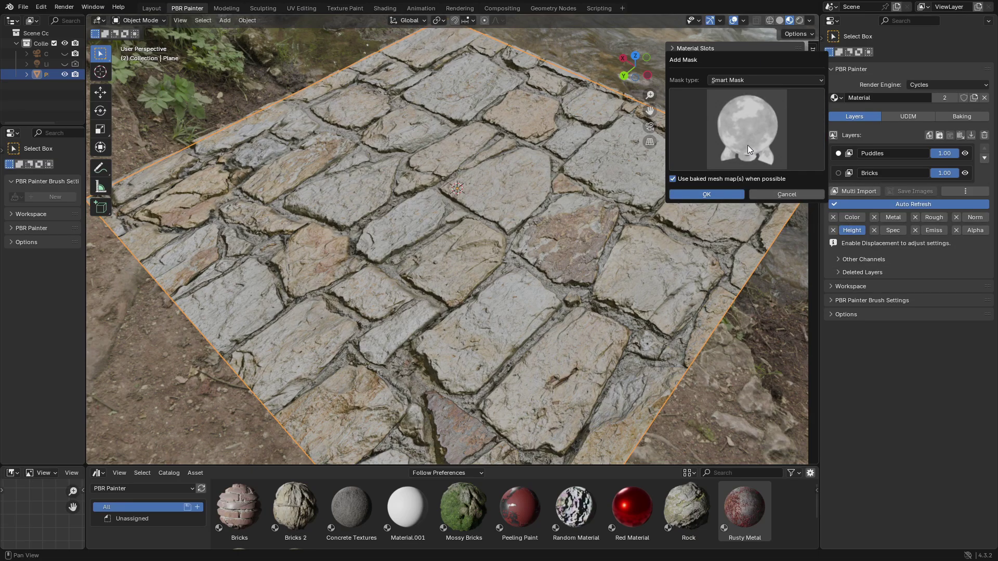
pyautogui.click(707, 194)
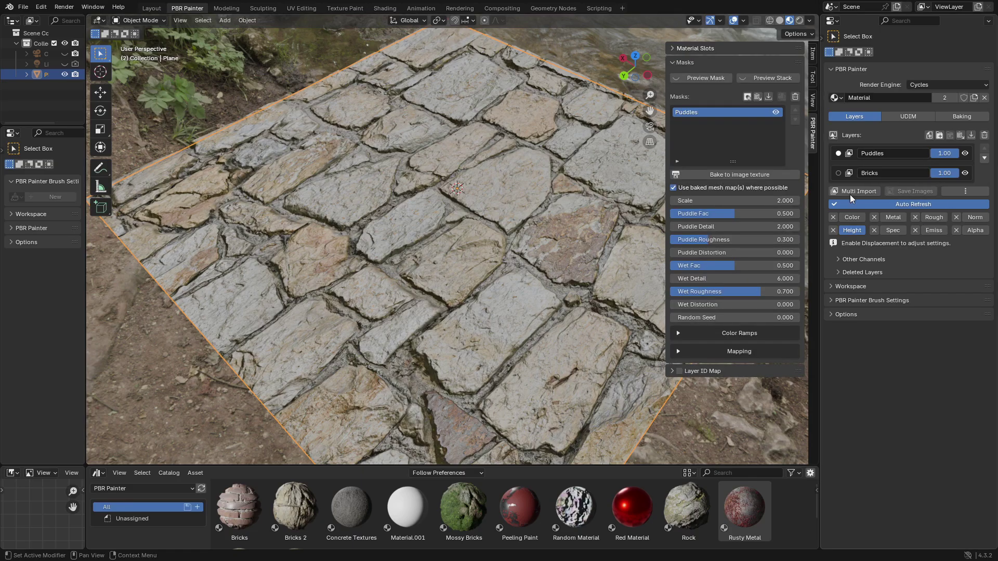
pyautogui.click(696, 76)
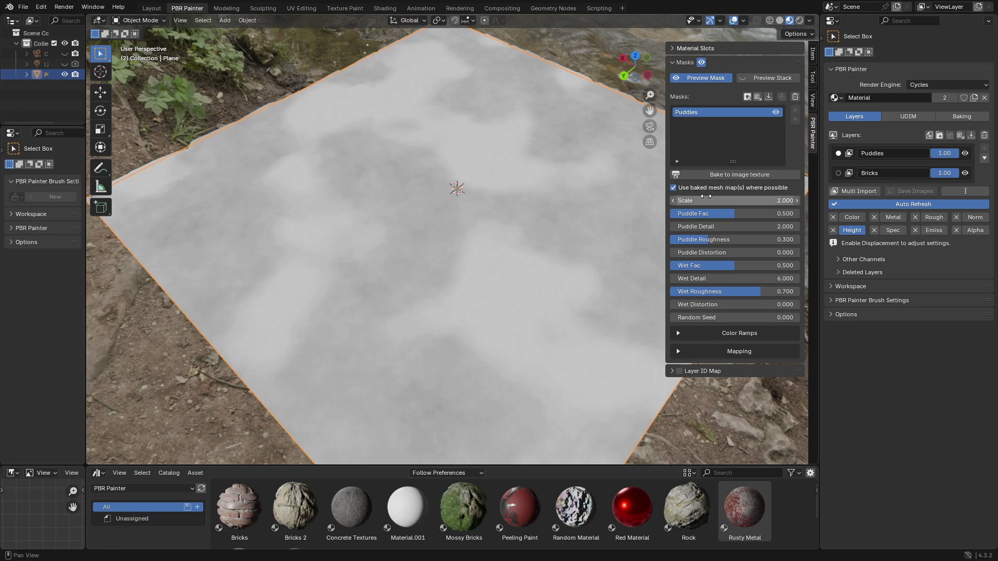
# Step: Set the Puddles mask scale to 2.100 and wet factor to 0.349, then end the mask preview
pyautogui.moveTo(722, 200)
pyautogui.mouseDown()
pyautogui.moveTo(770, 201)
pyautogui.moveTo(726, 200)
pyautogui.moveTo(715, 214)
pyautogui.moveTo(697, 214)
pyautogui.moveTo(710, 214)
pyautogui.mouseUp()
pyautogui.moveTo(733, 262)
pyautogui.mouseDown()
pyautogui.moveTo(686, 265)
pyautogui.moveTo(715, 265)
pyautogui.mouseUp()
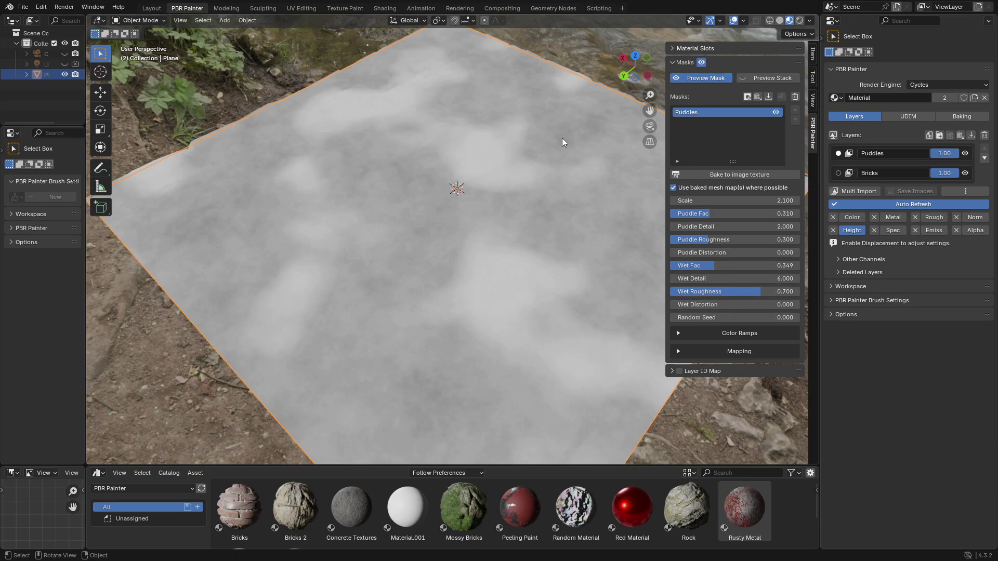
pyautogui.click(696, 78)
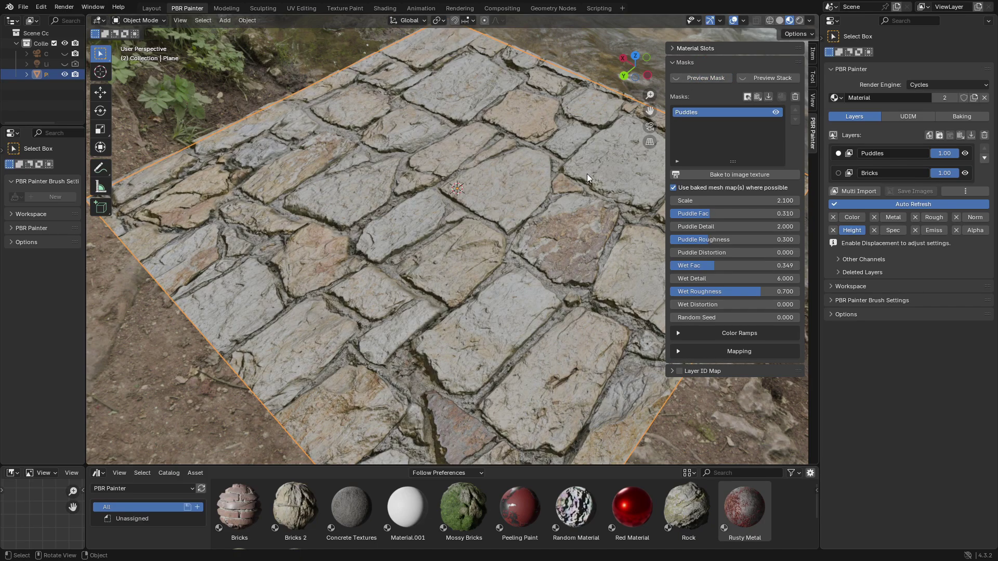
pyautogui.click(935, 218)
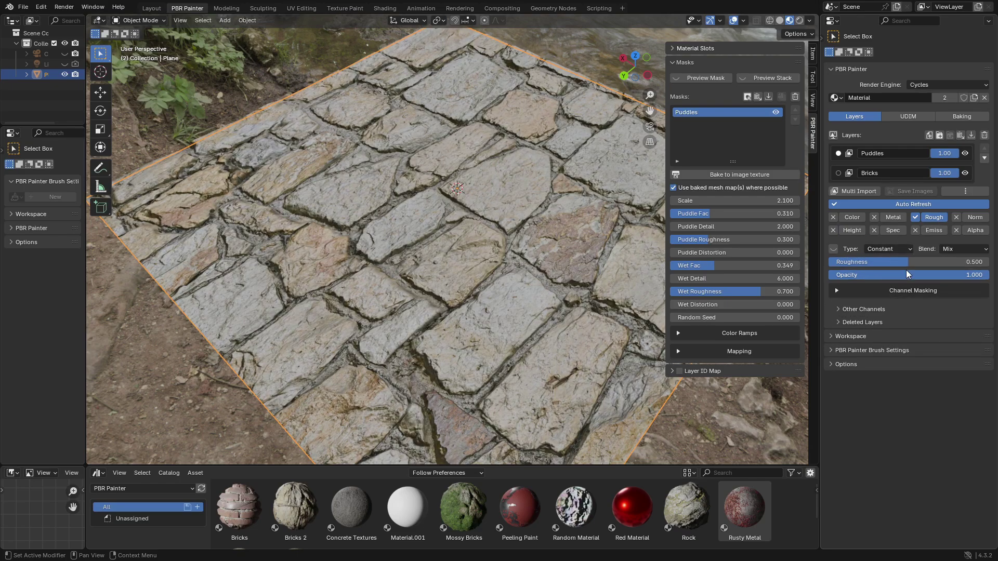
pyautogui.doubleClick(918, 263)
pyautogui.write('0.05')
pyautogui.press('Return')
pyautogui.scroll(-5, 417, 259)
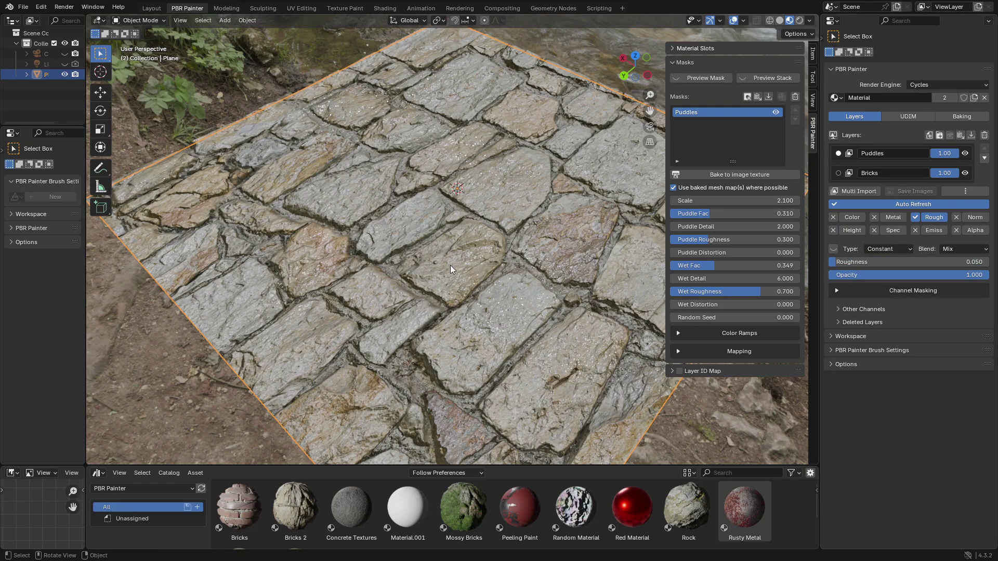
pyautogui.click(702, 76)
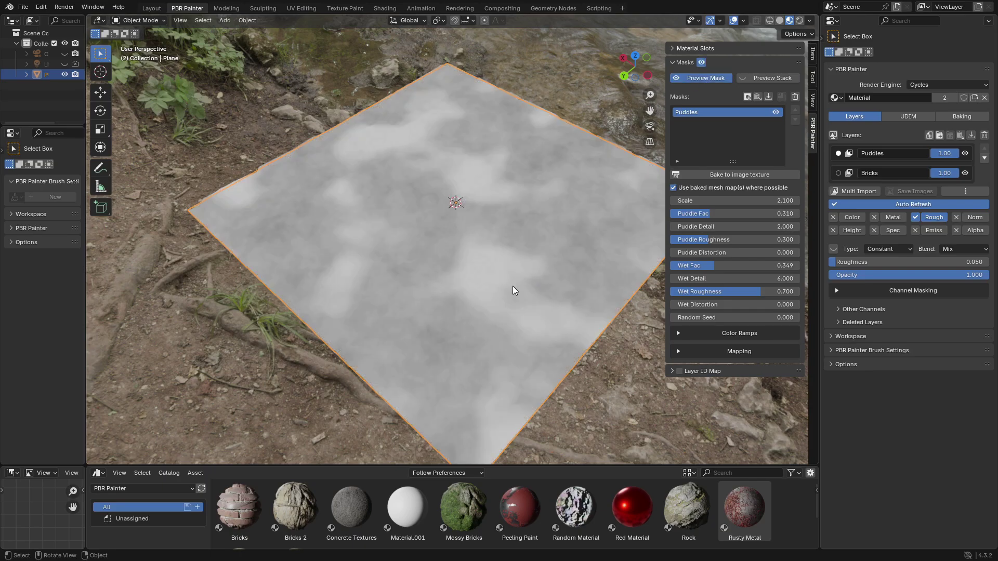
pyautogui.click(512, 278)
pyautogui.moveTo(502, 279); pyautogui.dragTo(527, 267, button='middle')
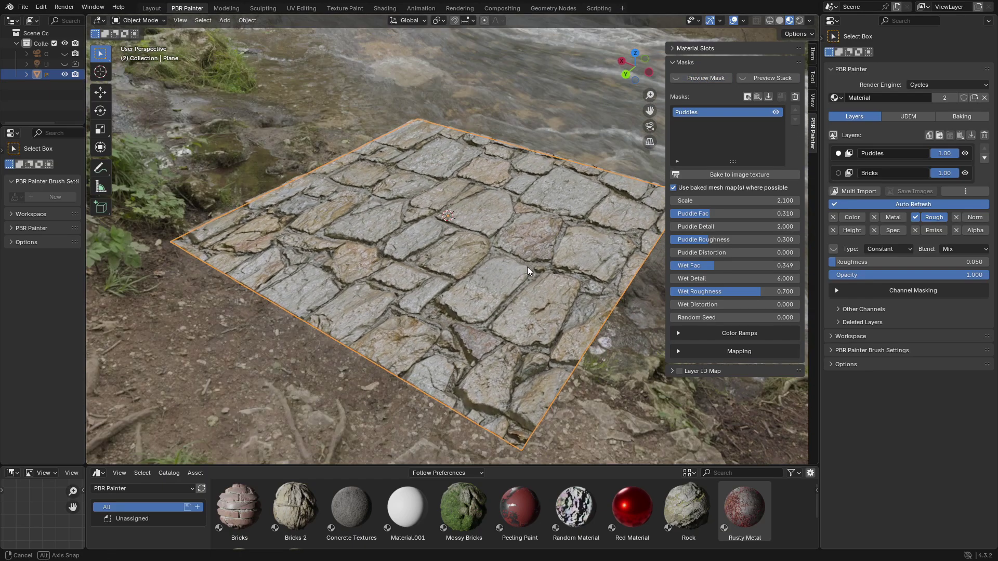
pyautogui.scroll(5, 527, 267)
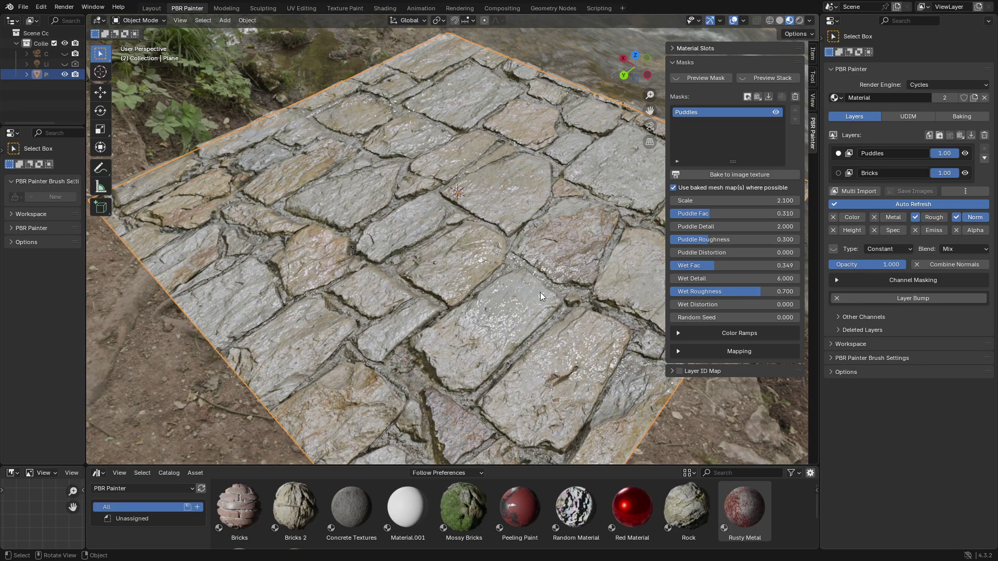
pyautogui.click(696, 78)
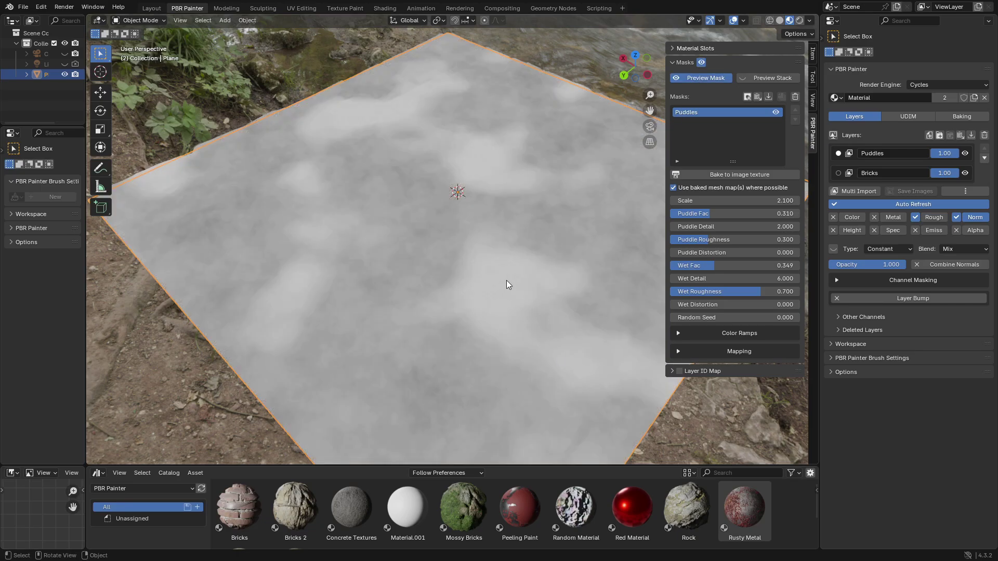
pyautogui.hotkey('ctrl', 'z')
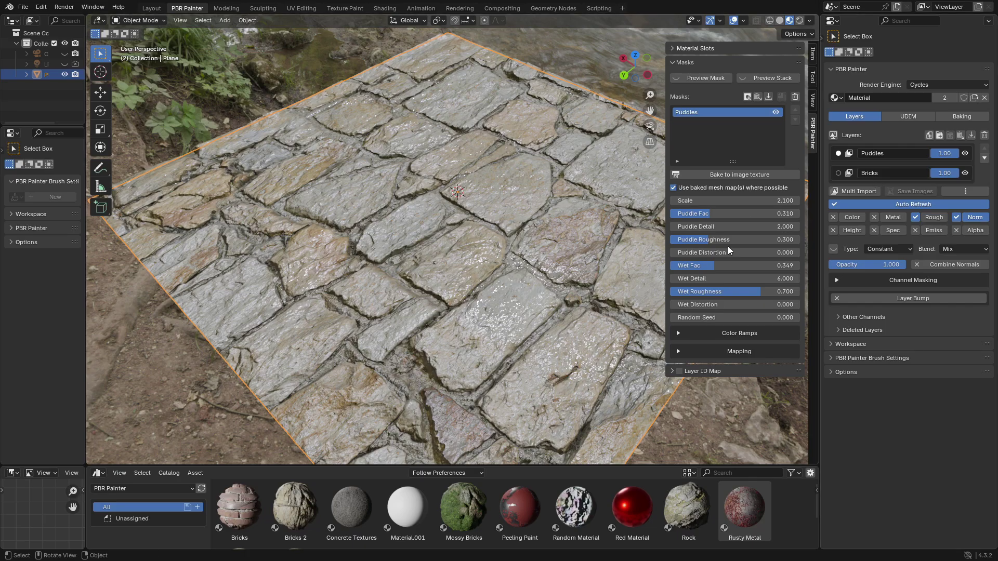
# Step: Enable Height on the Puddles layer with displacement scale 0.01 and midlevel 0
pyautogui.click(847, 230)
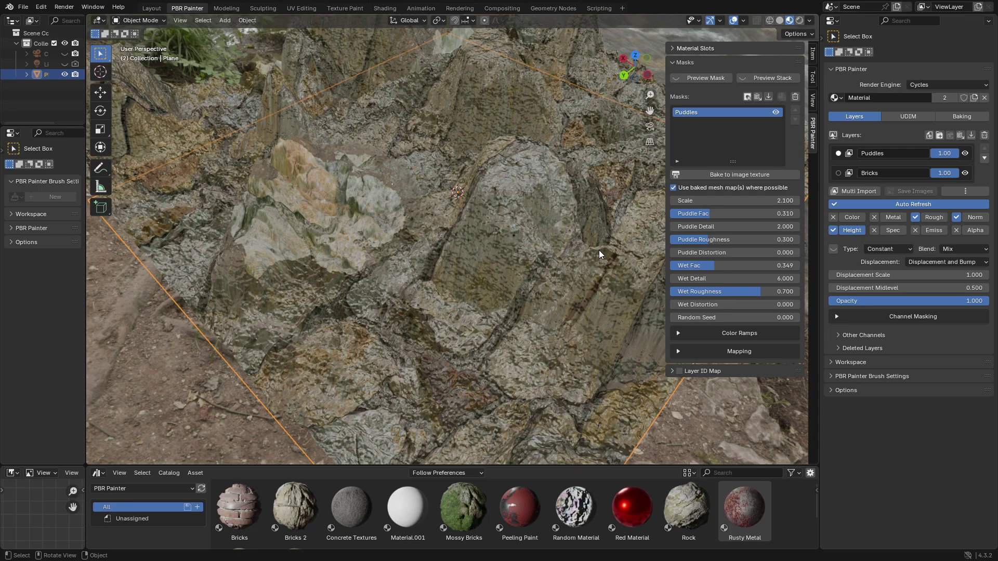
pyautogui.click(878, 275)
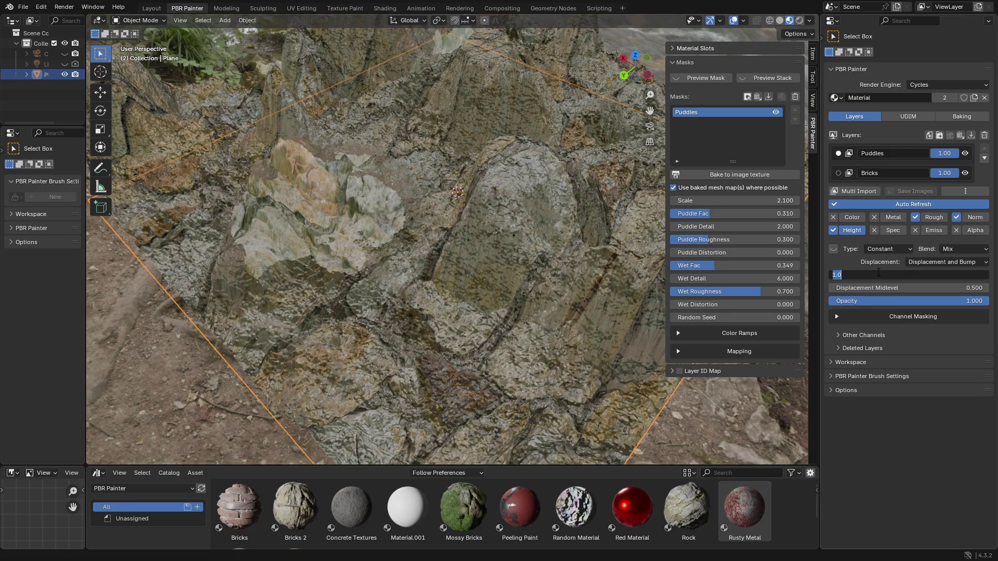
pyautogui.write('0.01')
pyautogui.press('Return')
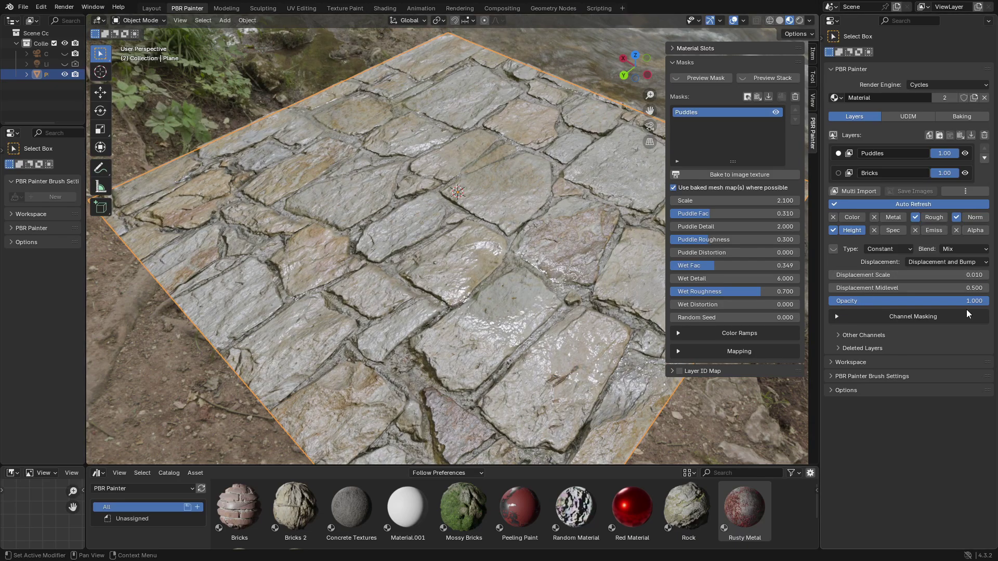
pyautogui.click(927, 288)
pyautogui.write('0')
pyautogui.press('Return')
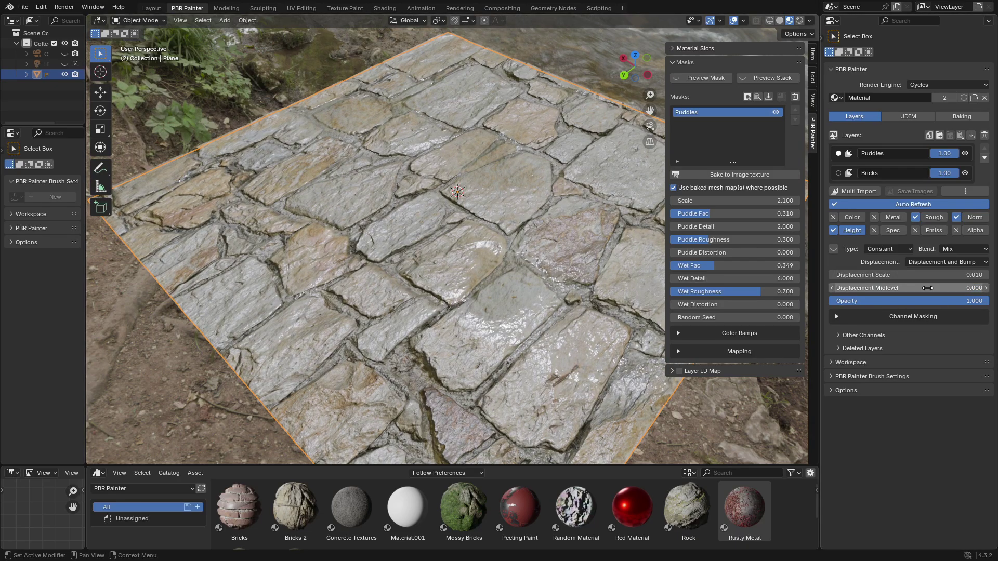
# Step: Raise the mask's Puddle Fac to 0.417 and Wet Fac to 0.440
pyautogui.moveTo(533, 316); pyautogui.dragTo(510, 305, button='middle')
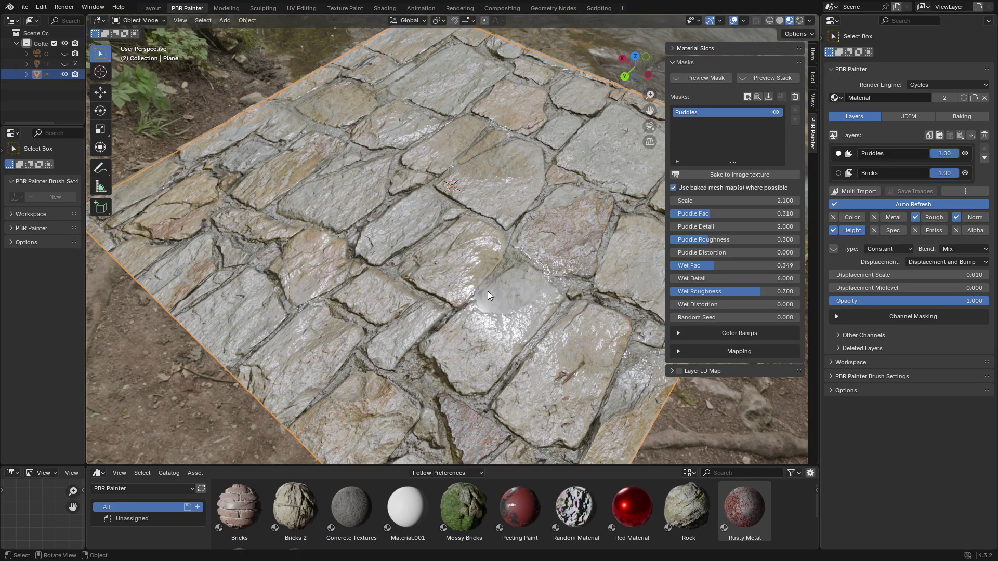
pyautogui.moveTo(526, 305); pyautogui.dragTo(541, 283, button='middle')
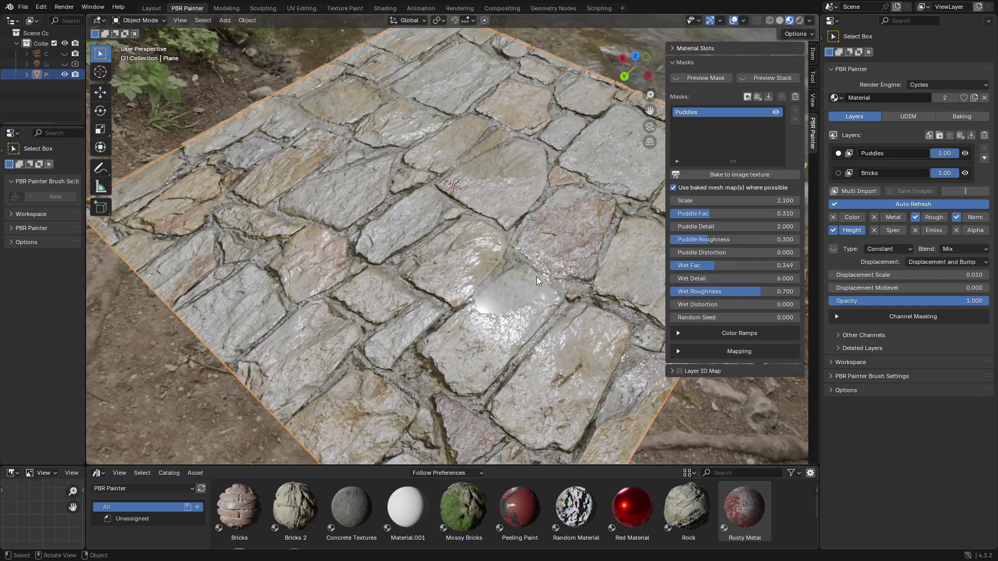
pyautogui.moveTo(705, 214); pyautogui.dragTo(724, 214)
pyautogui.moveTo(717, 266)
pyautogui.mouseDown()
pyautogui.moveTo(737, 266)
pyautogui.moveTo(726, 266)
pyautogui.mouseUp()
pyautogui.moveTo(507, 285)
pyautogui.mouseDown(button='middle')
pyautogui.moveTo(494, 238)
pyautogui.moveTo(500, 295)
pyautogui.mouseUp(button='middle')
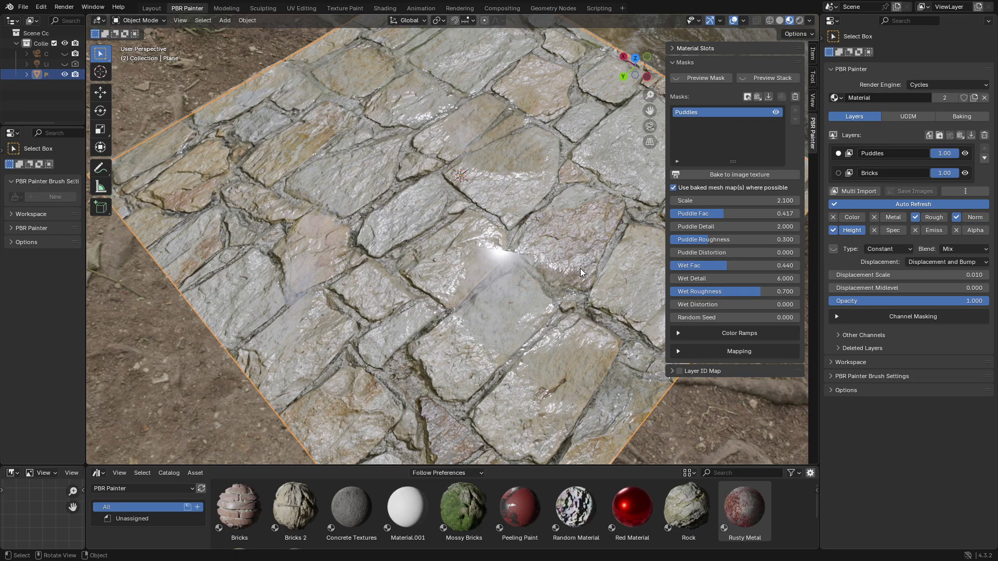
# Step: Enable the Puddles Color channel as black Multiply at 0.579 opacity
pyautogui.click(850, 217)
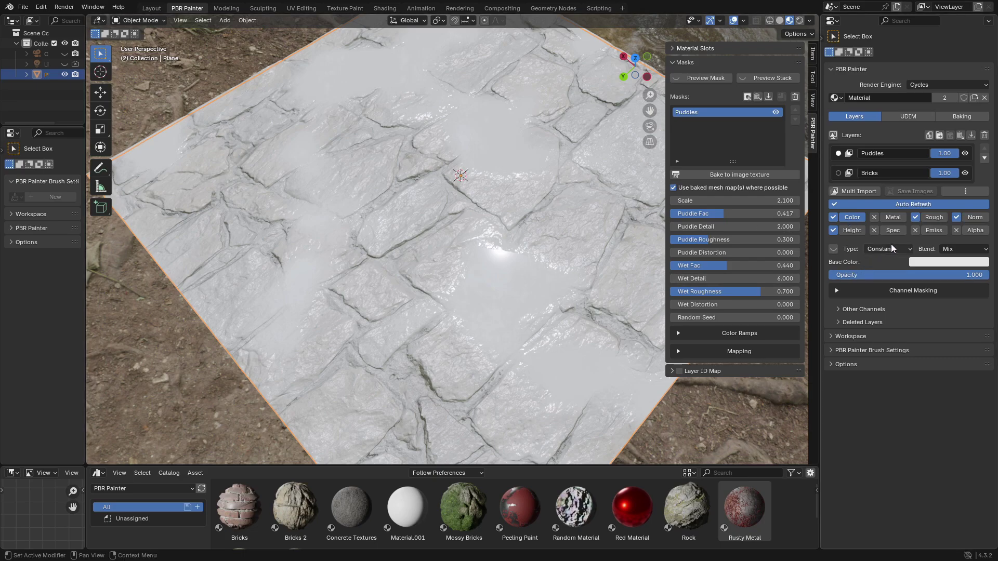
pyautogui.click(950, 248)
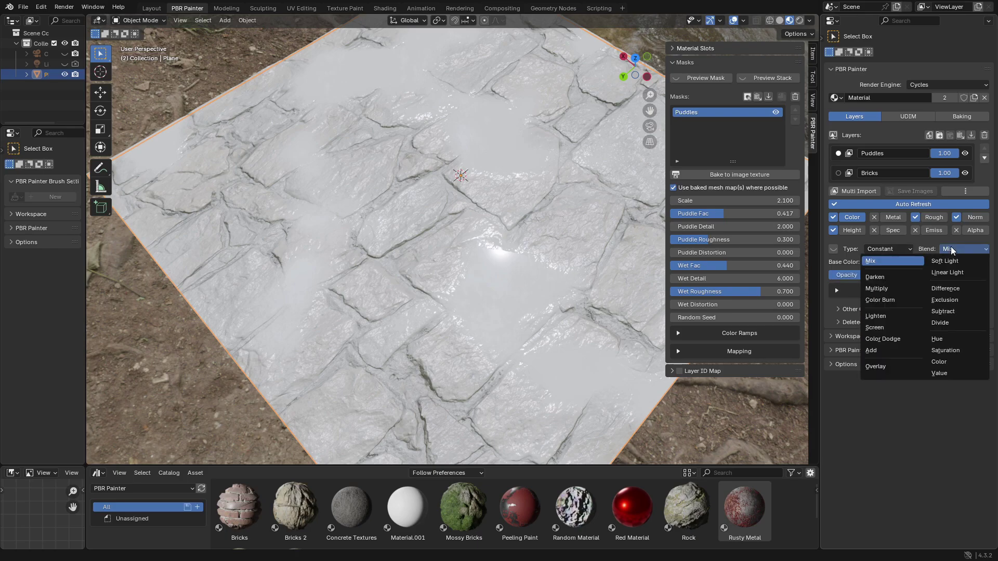
pyautogui.click(874, 289)
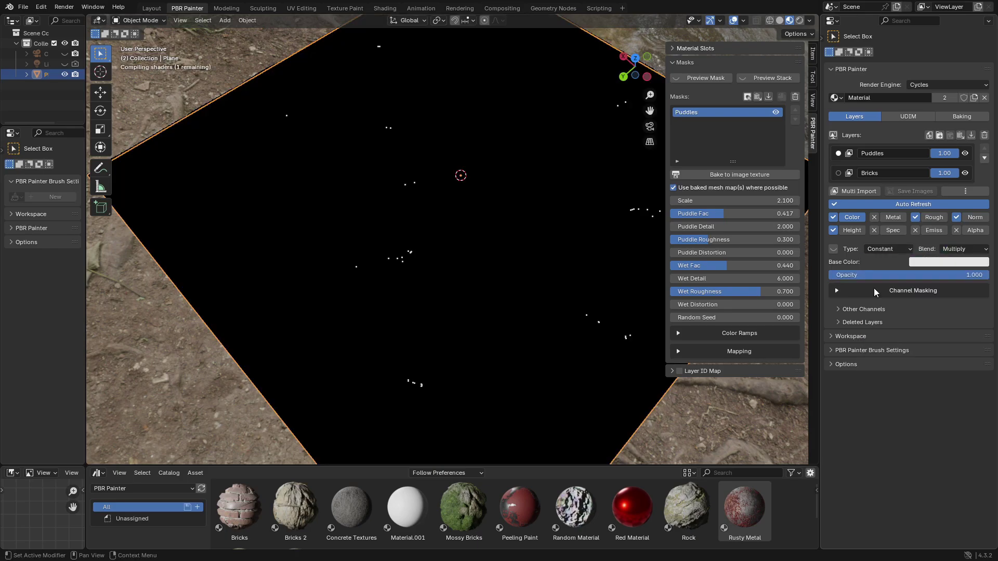
pyautogui.click(958, 262)
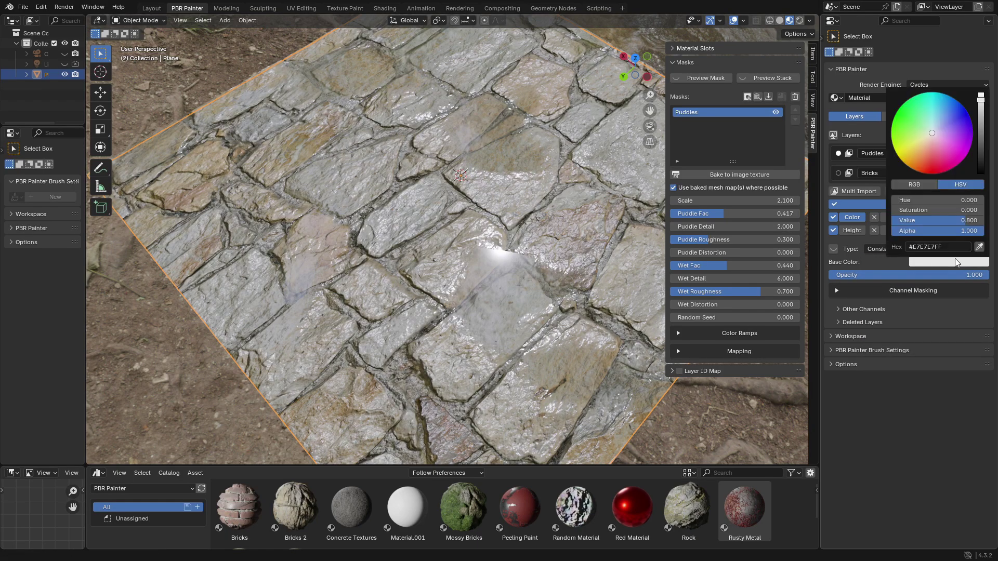
pyautogui.moveTo(981, 100); pyautogui.dragTo(981, 174)
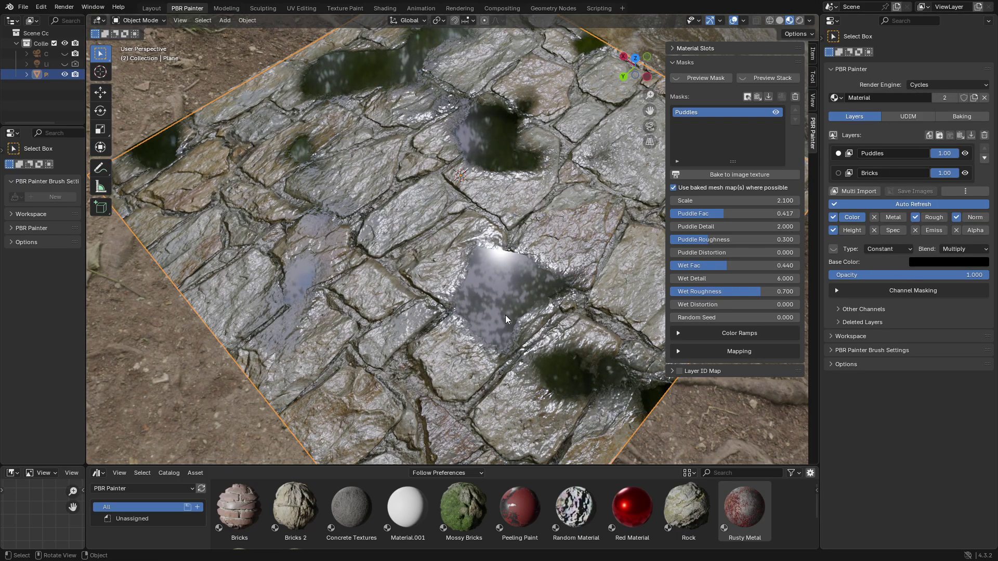
pyautogui.moveTo(515, 313); pyautogui.dragTo(553, 282, button='middle')
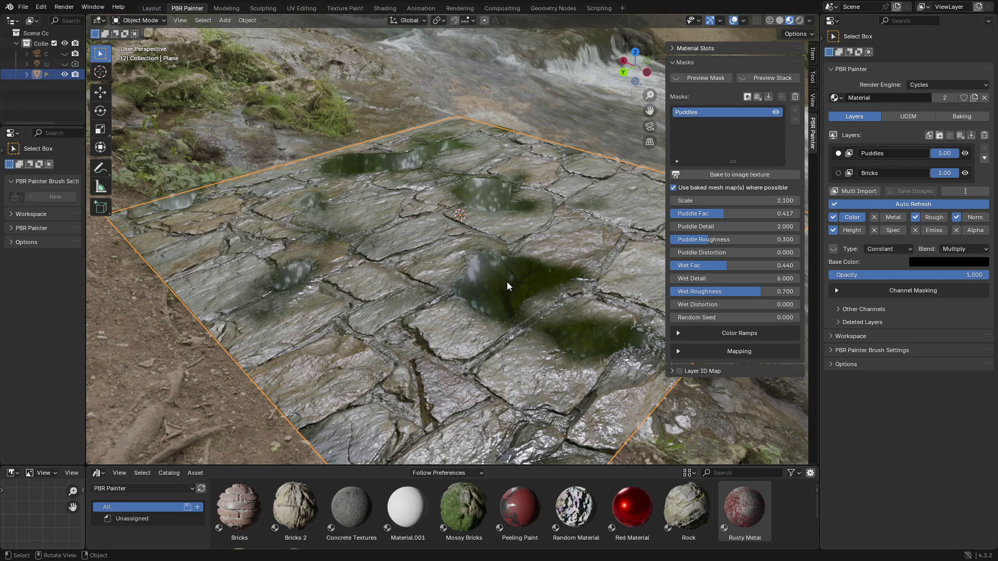
pyautogui.moveTo(507, 282); pyautogui.dragTo(510, 301, button='middle')
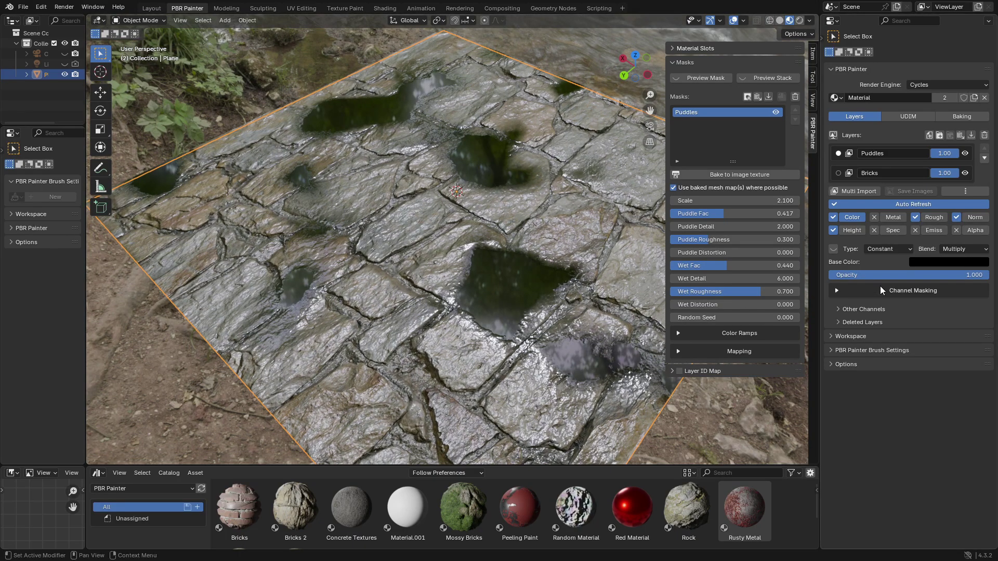
pyautogui.moveTo(940, 275); pyautogui.dragTo(919, 274)
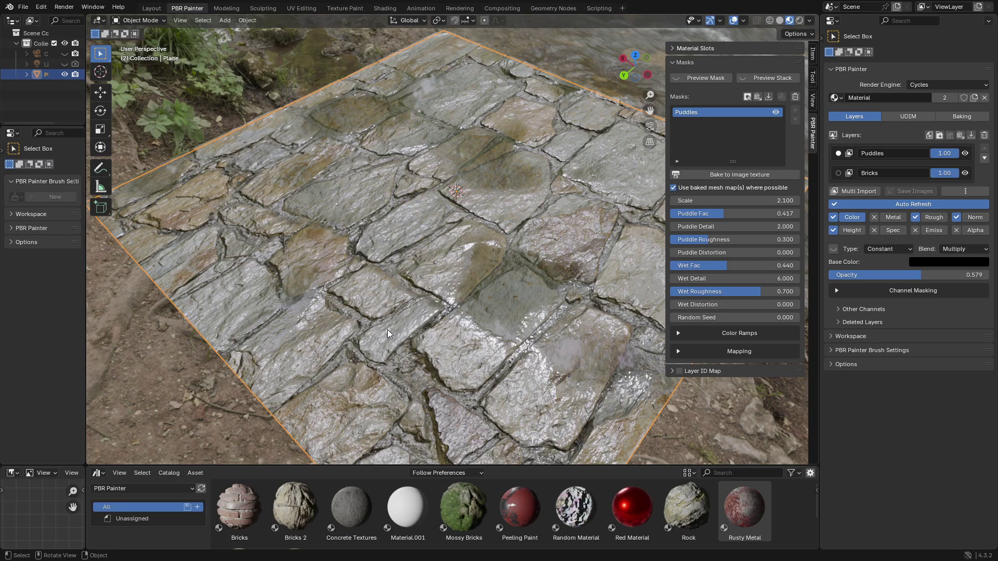
# Step: In Channel Masking, briefly preview the mask stack and enable Use Mask Color Ramp
pyautogui.click(898, 289)
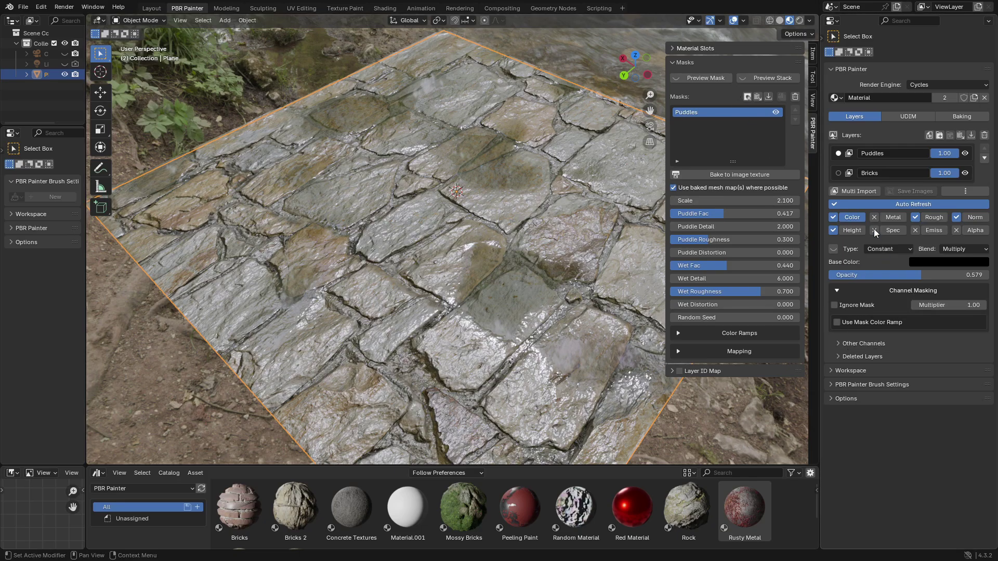
pyautogui.click(757, 77)
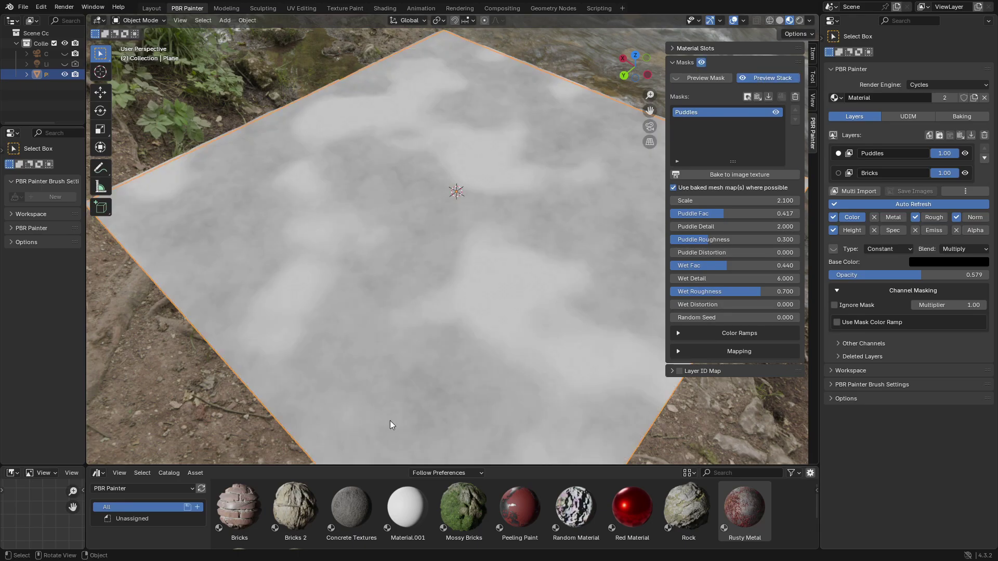
pyautogui.click(770, 78)
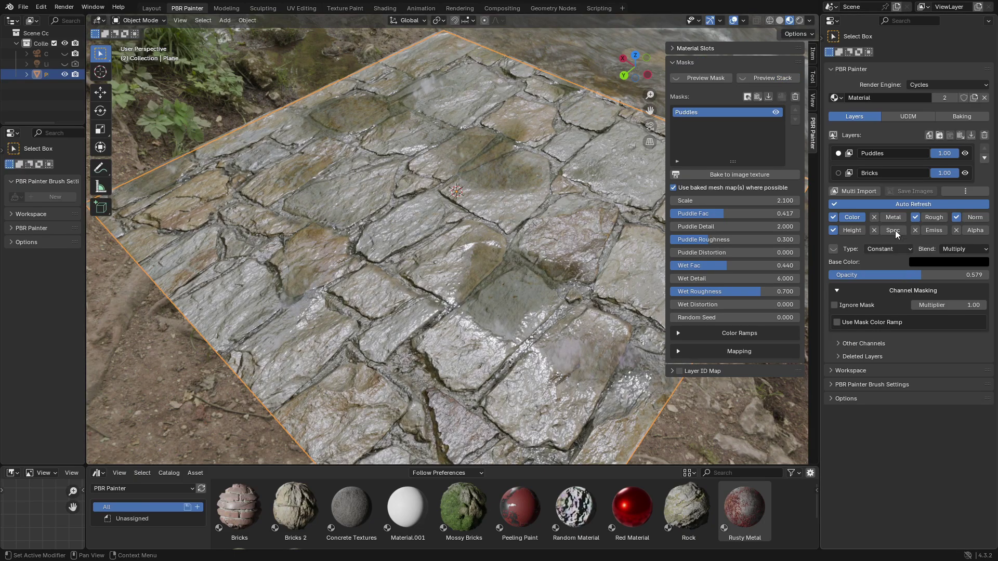
pyautogui.click(873, 323)
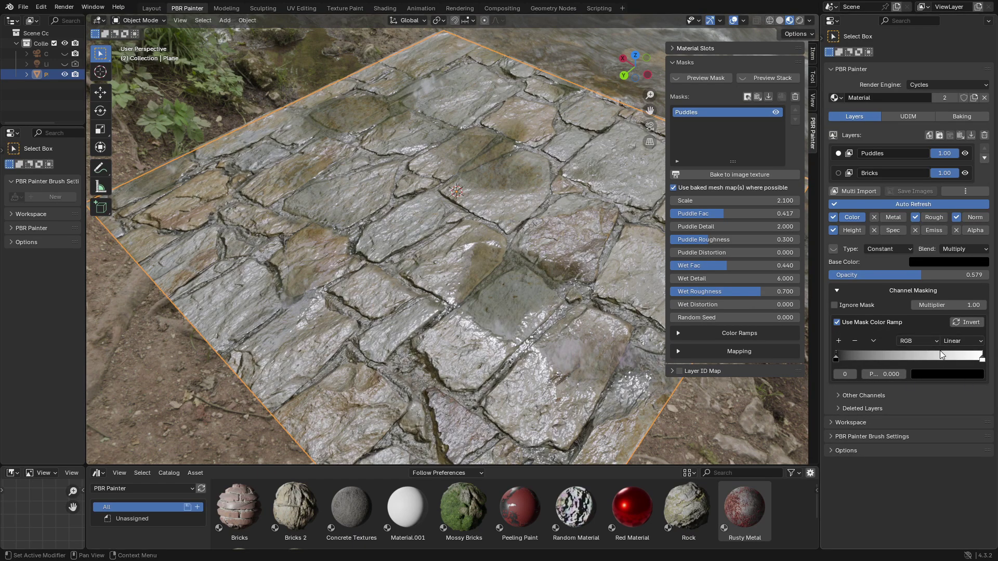
# Step: Pull the ramp stops inward (black 0.302, white 0.608) and add a third stop at 1.000
pyautogui.moveTo(962, 357); pyautogui.dragTo(905, 359)
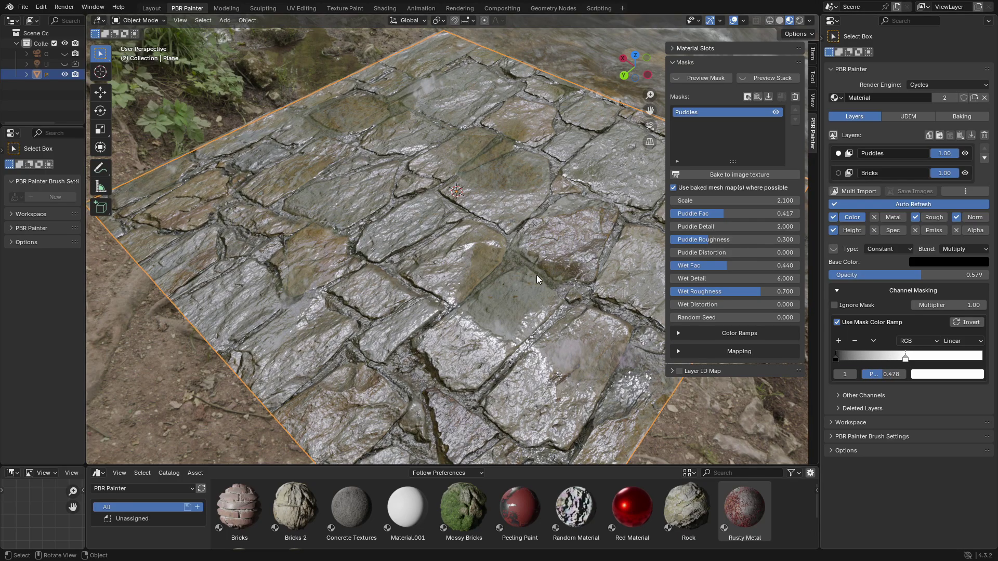
pyautogui.moveTo(457, 257); pyautogui.dragTo(520, 306, button='middle')
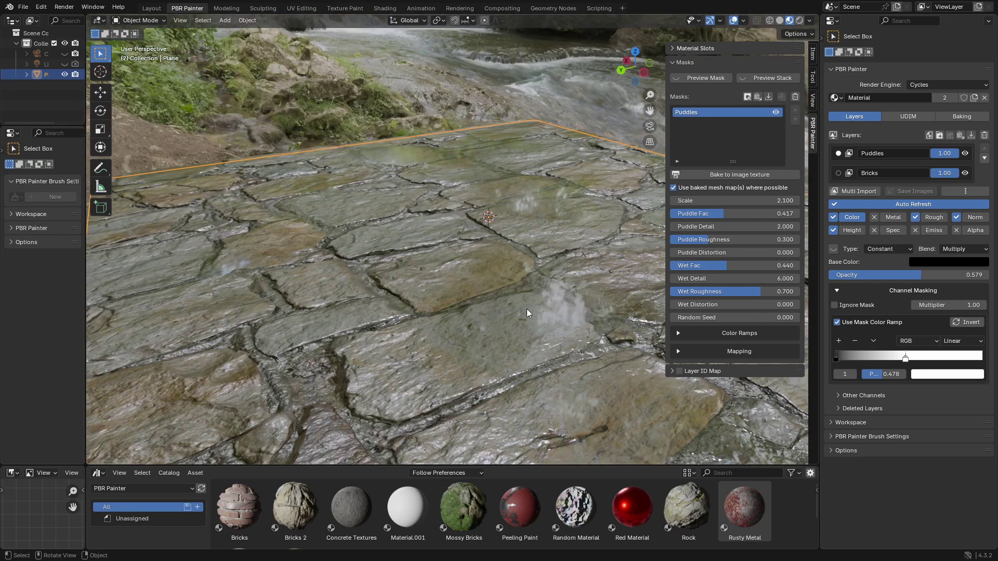
pyautogui.moveTo(836, 359); pyautogui.dragTo(900, 360)
pyautogui.moveTo(320, 264); pyautogui.dragTo(543, 315, button='middle')
pyautogui.moveTo(905, 358); pyautogui.dragTo(923, 358)
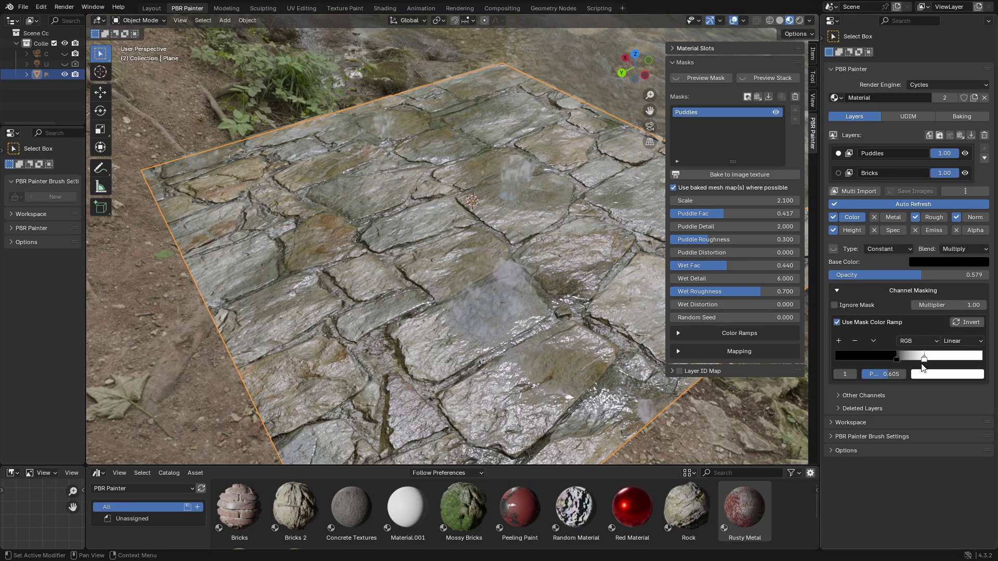
pyautogui.click(837, 341)
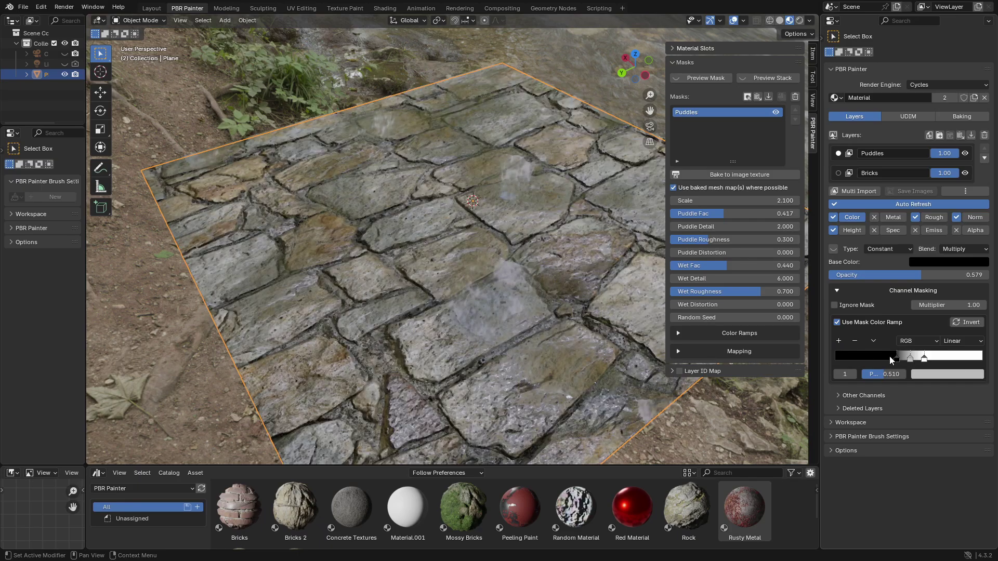
pyautogui.moveTo(909, 359); pyautogui.dragTo(992, 359)
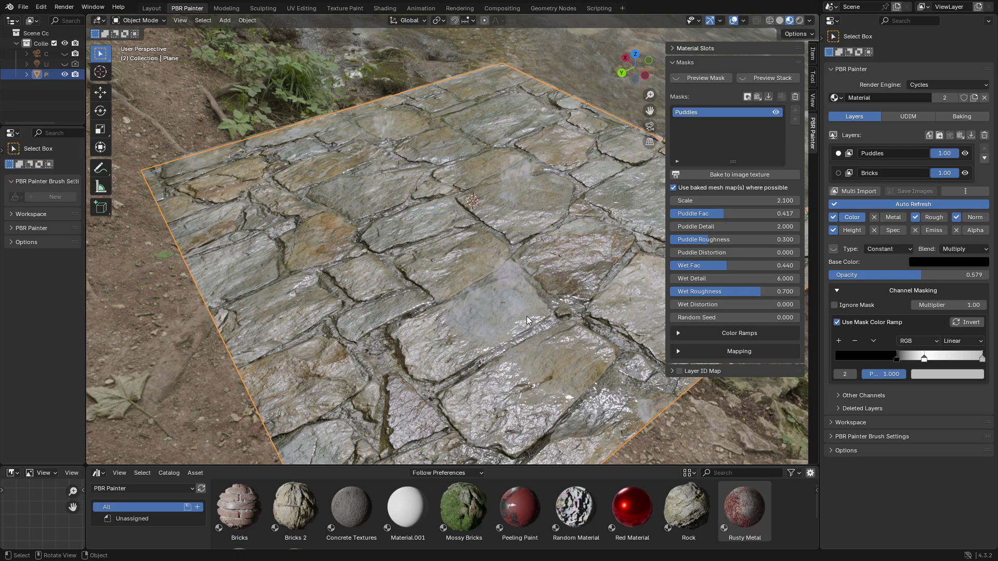
# Step: Lighten the ramp stop's grey and shift the middle stop to about 0.529
pyautogui.click(969, 375)
pyautogui.moveTo(971, 276); pyautogui.dragTo(975, 223)
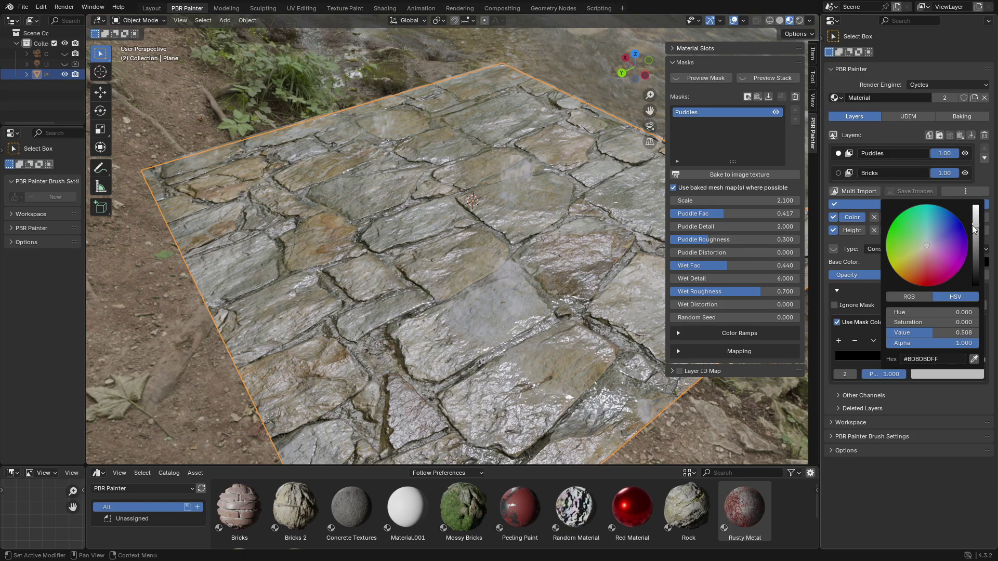
pyautogui.moveTo(924, 358)
pyautogui.mouseDown()
pyautogui.moveTo(954, 354)
pyautogui.moveTo(909, 352)
pyautogui.moveTo(921, 350)
pyautogui.mouseUp()
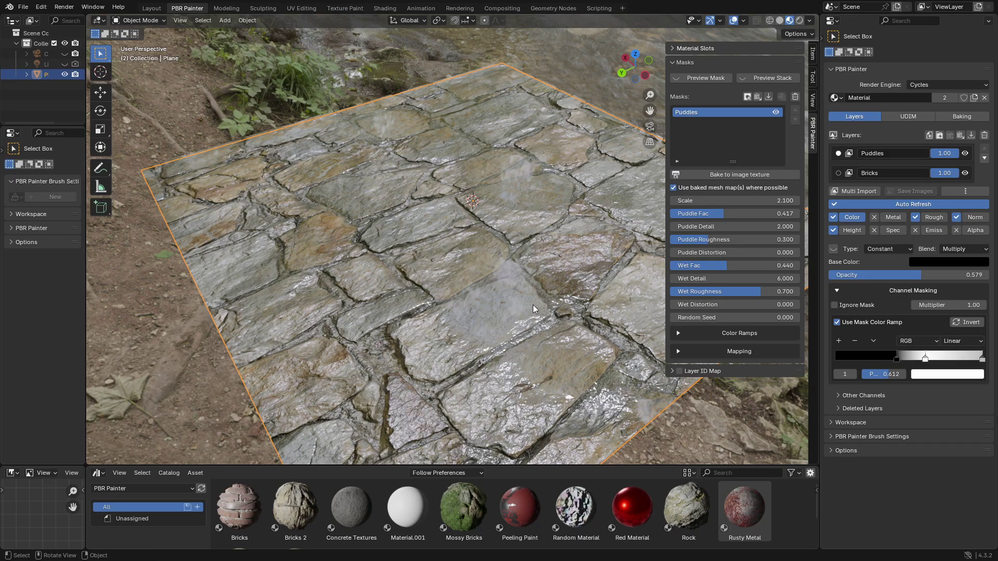
pyautogui.moveTo(460, 329); pyautogui.dragTo(779, 354, button='middle')
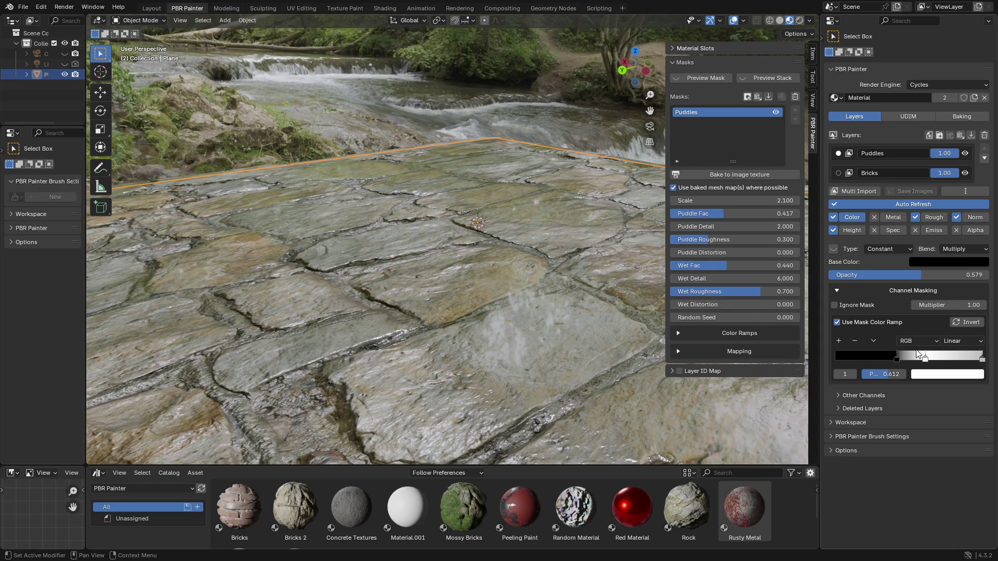
pyautogui.moveTo(926, 359); pyautogui.dragTo(956, 360)
pyautogui.moveTo(954, 359); pyautogui.dragTo(913, 358)
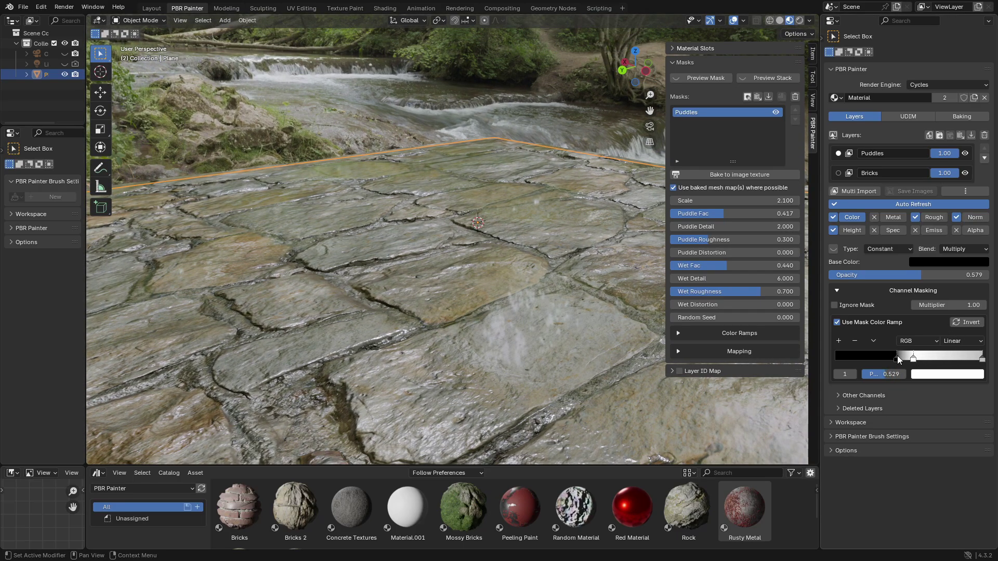
pyautogui.moveTo(441, 301); pyautogui.dragTo(528, 345, button='middle')
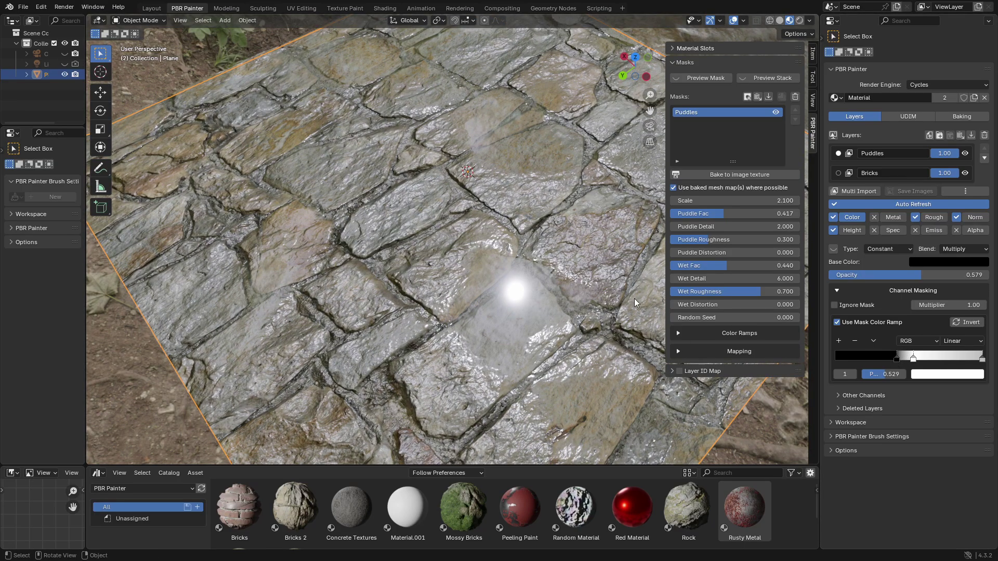
# Step: Lower the ramp's black point, set Wet Fac to 0.329, and settle the middle stop at 0.540
pyautogui.moveTo(897, 359); pyautogui.dragTo(863, 362)
pyautogui.moveTo(513, 349); pyautogui.dragTo(518, 307, button='middle')
pyautogui.moveTo(741, 265); pyautogui.dragTo(727, 265)
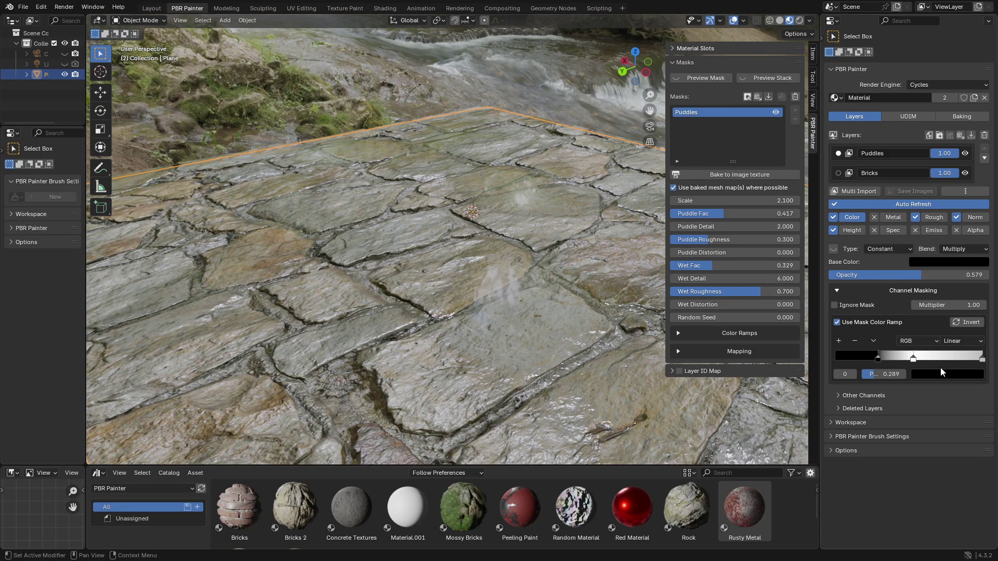
pyautogui.moveTo(921, 358)
pyautogui.mouseDown()
pyautogui.moveTo(938, 356)
pyautogui.moveTo(915, 357)
pyautogui.mouseUp()
pyautogui.moveTo(520, 317); pyautogui.dragTo(411, 324, button='middle')
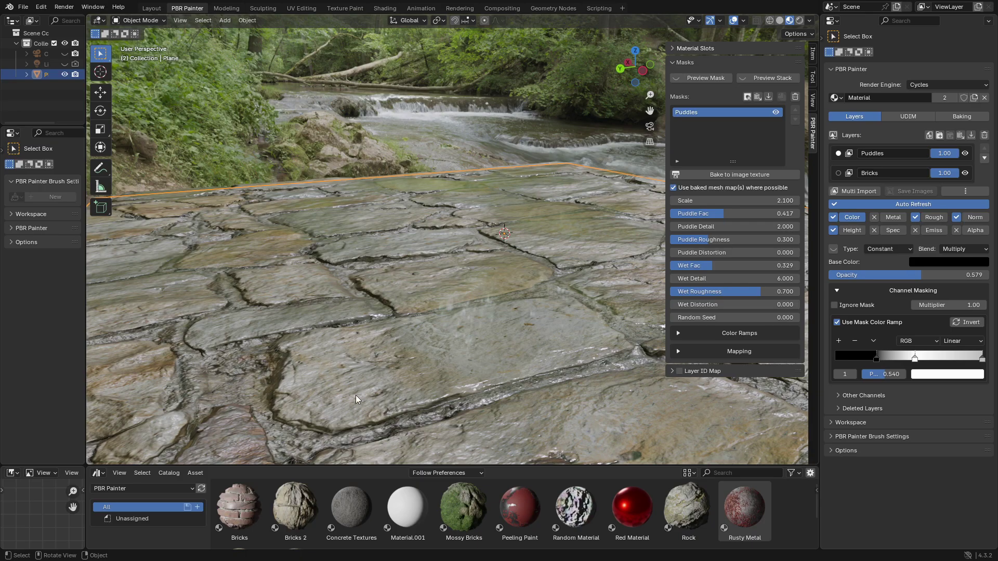
pyautogui.moveTo(440, 358); pyautogui.dragTo(468, 353, button='middle')
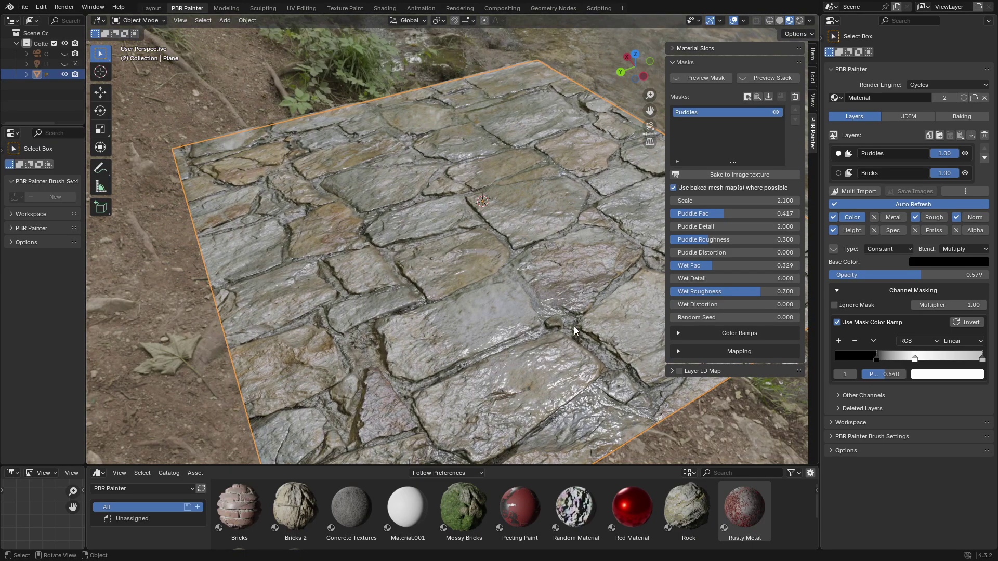
pyautogui.click(833, 217)
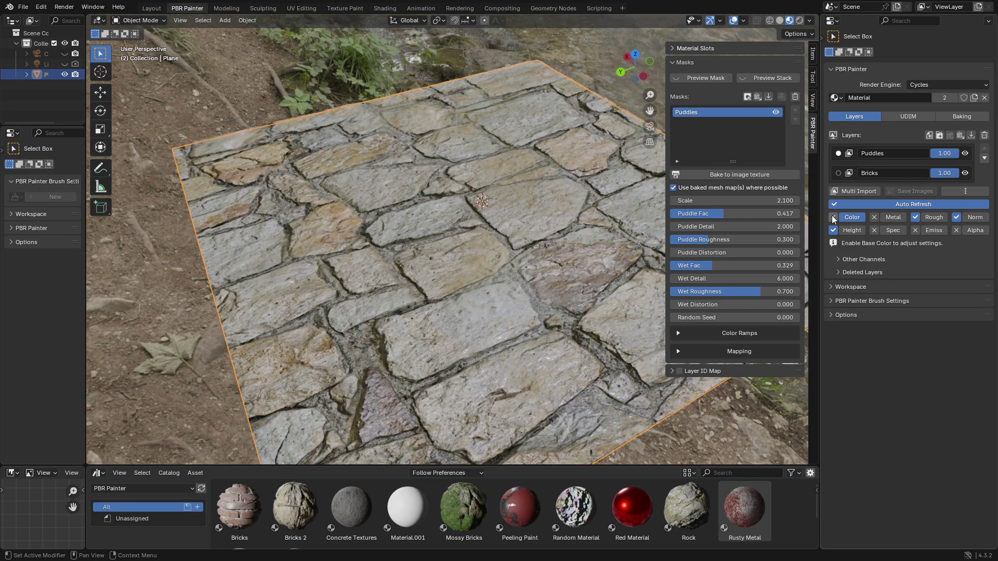
pyautogui.click(833, 217)
pyautogui.click(833, 218)
pyautogui.click(834, 217)
pyautogui.click(833, 218)
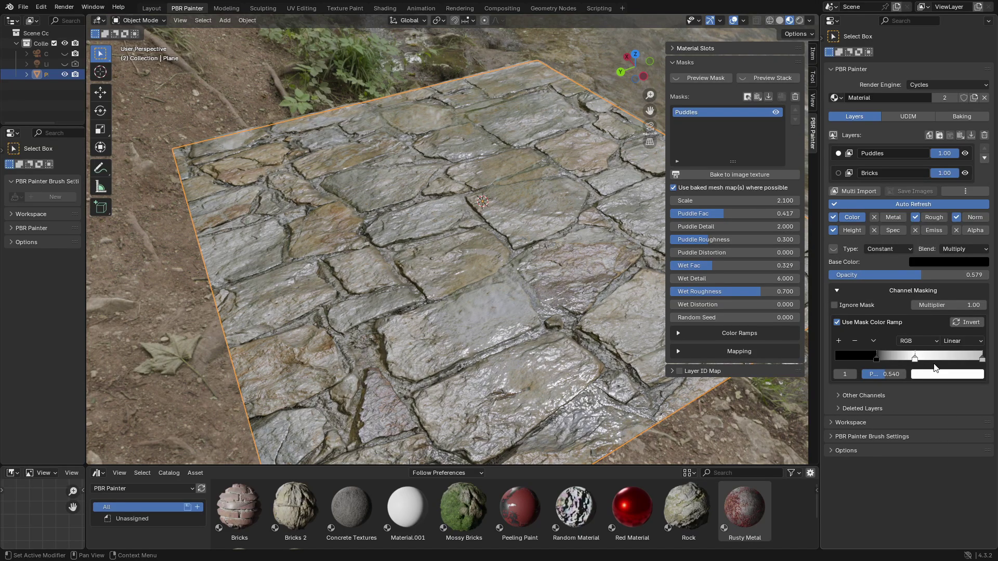
pyautogui.click(904, 291)
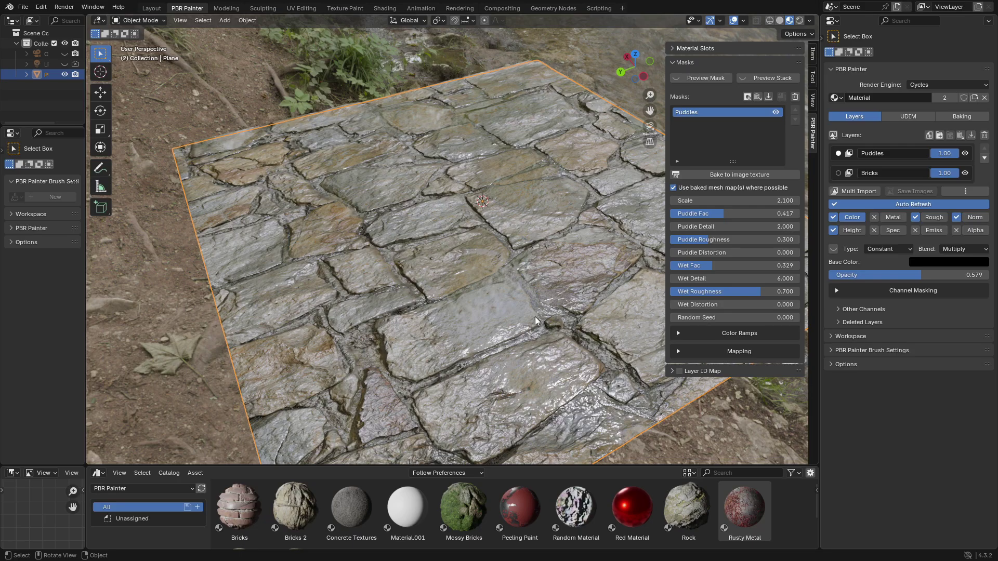
pyautogui.moveTo(498, 287); pyautogui.dragTo(547, 286, button='middle')
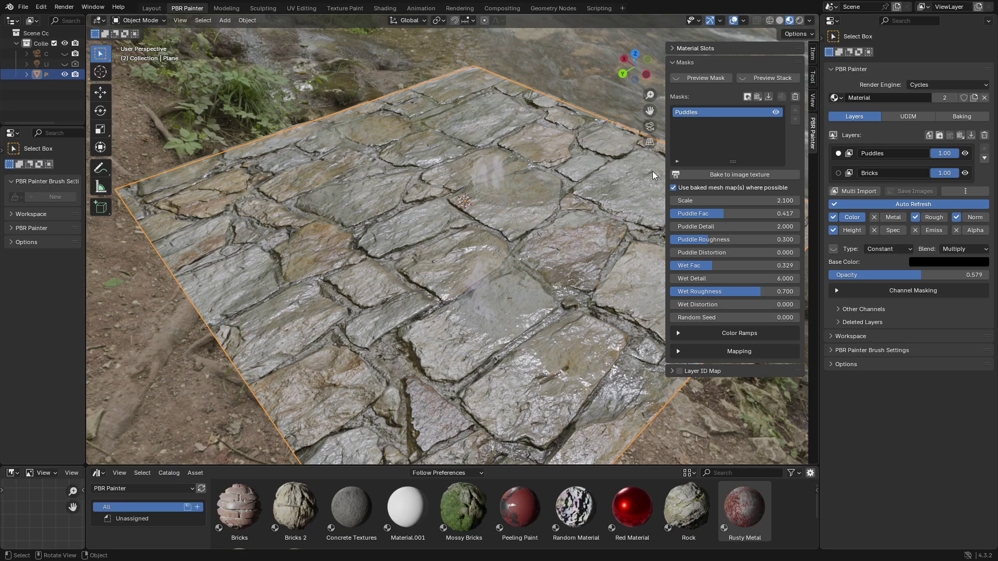
# Step: Add an Image Texture mask using Bricks075A_4K-PNG_Displacement.png to the Puddles layer and preview it on the plane
pyautogui.click(748, 96)
pyautogui.click(750, 96)
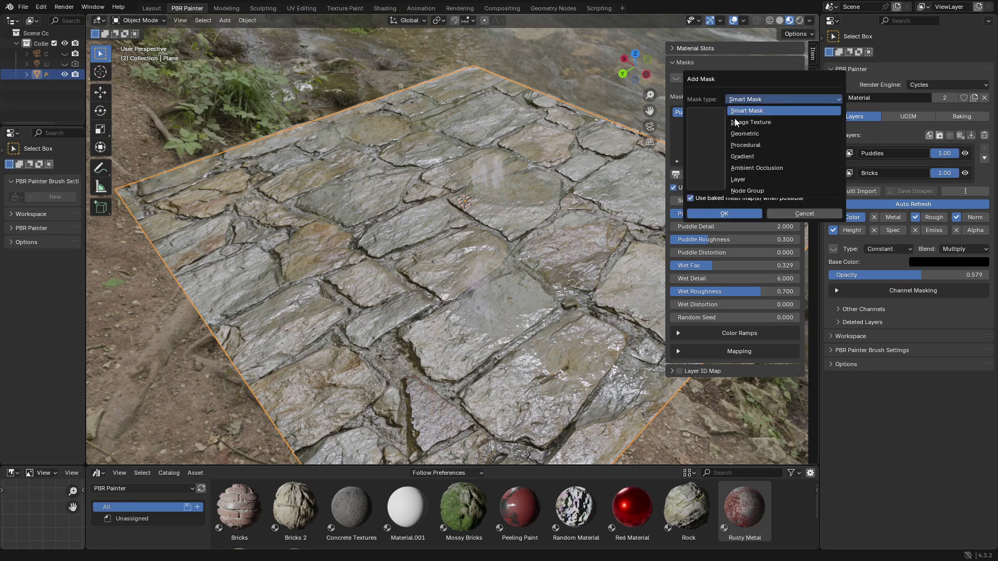
pyautogui.click(736, 122)
pyautogui.click(719, 113)
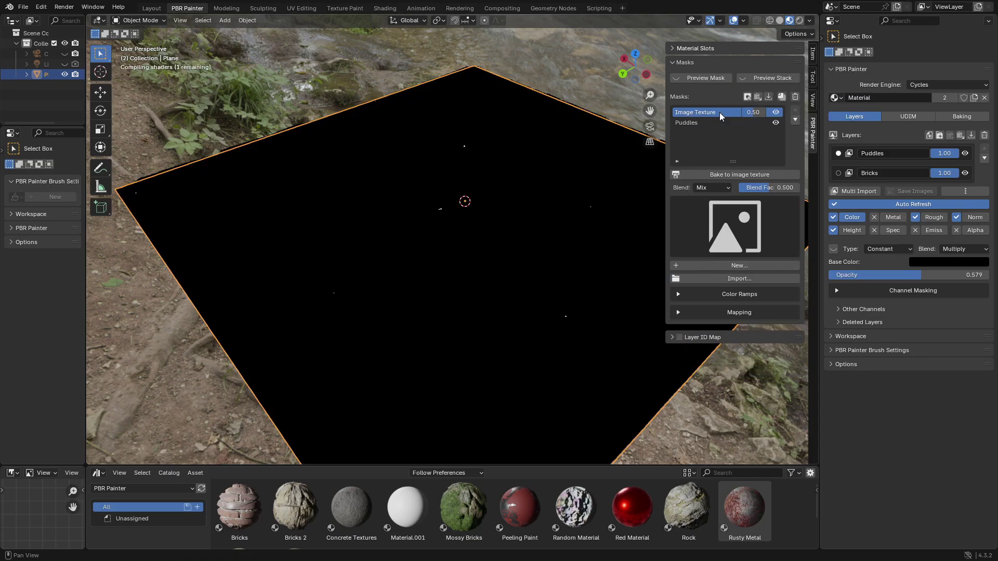
pyautogui.click(735, 218)
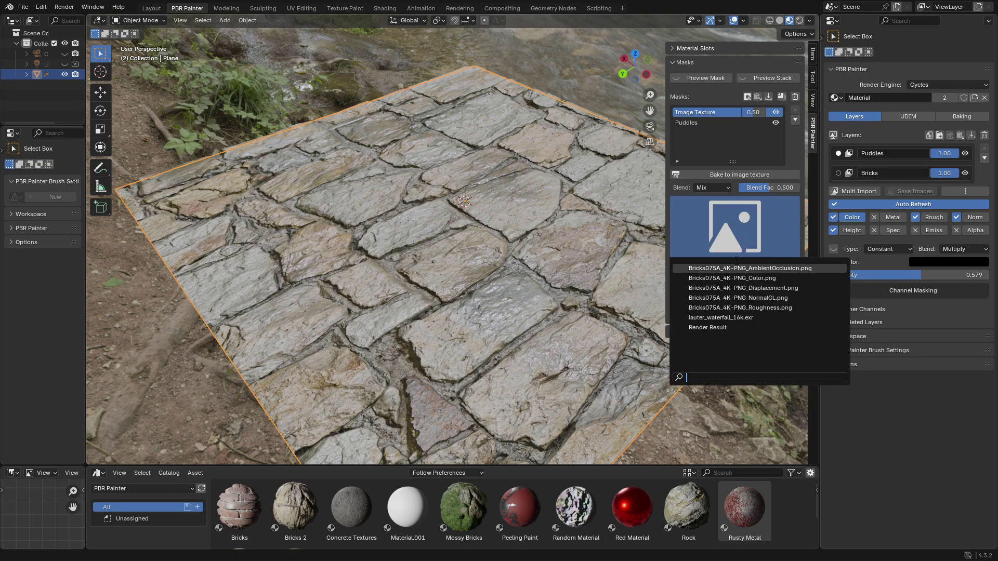
pyautogui.click(744, 288)
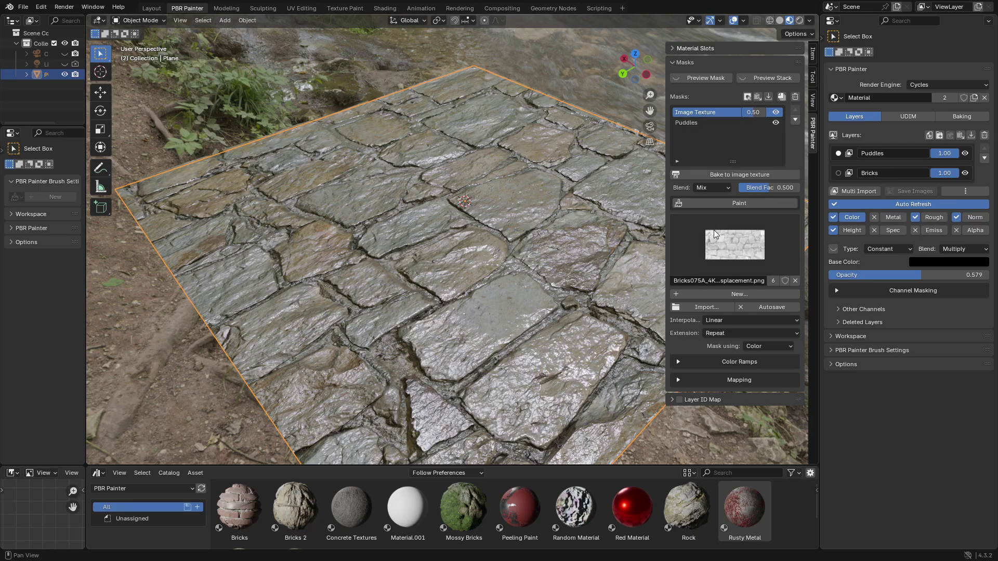
pyautogui.click(695, 79)
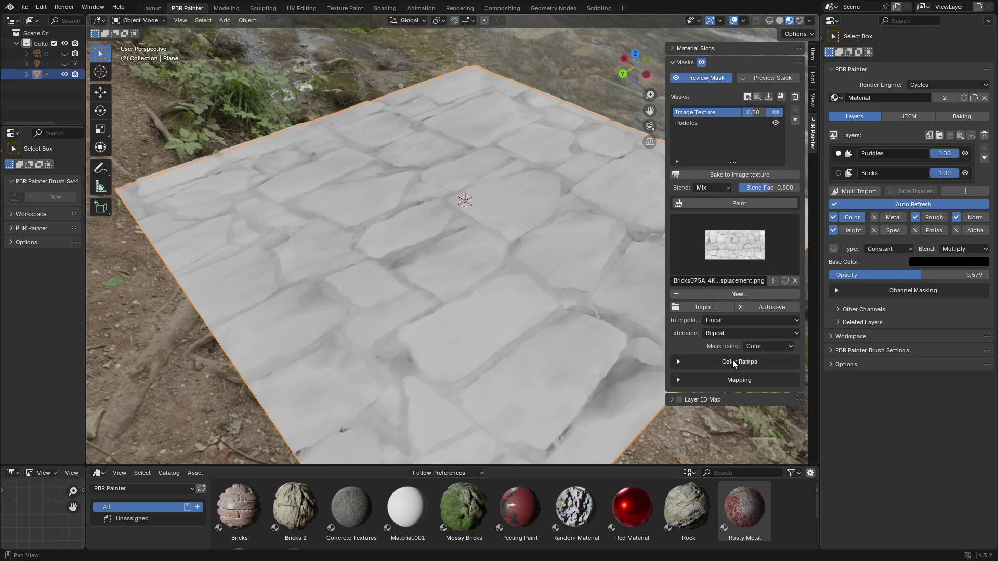
# Step: Invert the displacement mask's colour ramp and tighten its stops for more contrast
pyautogui.click(733, 363)
pyautogui.click(776, 380)
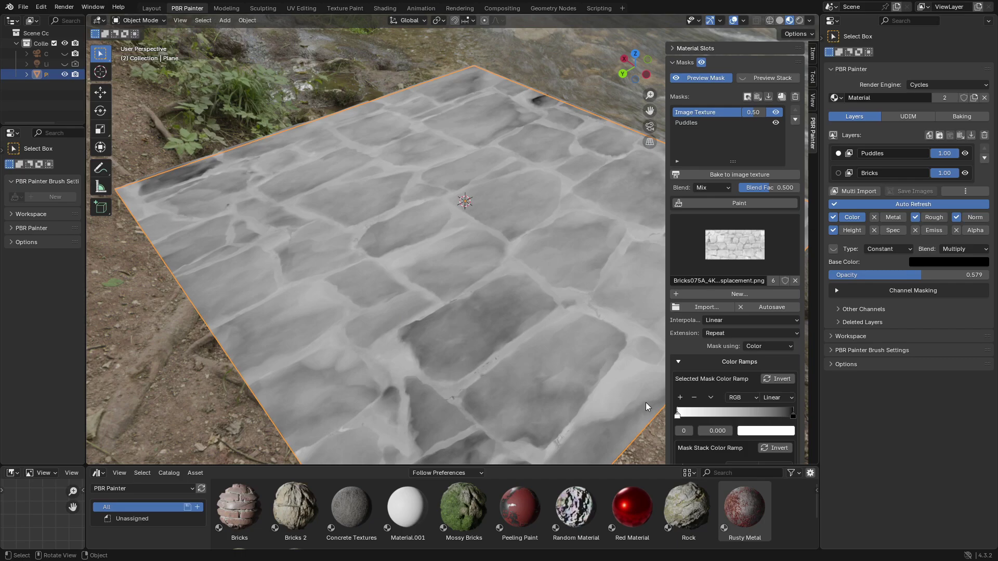
pyautogui.moveTo(696, 415); pyautogui.dragTo(758, 417)
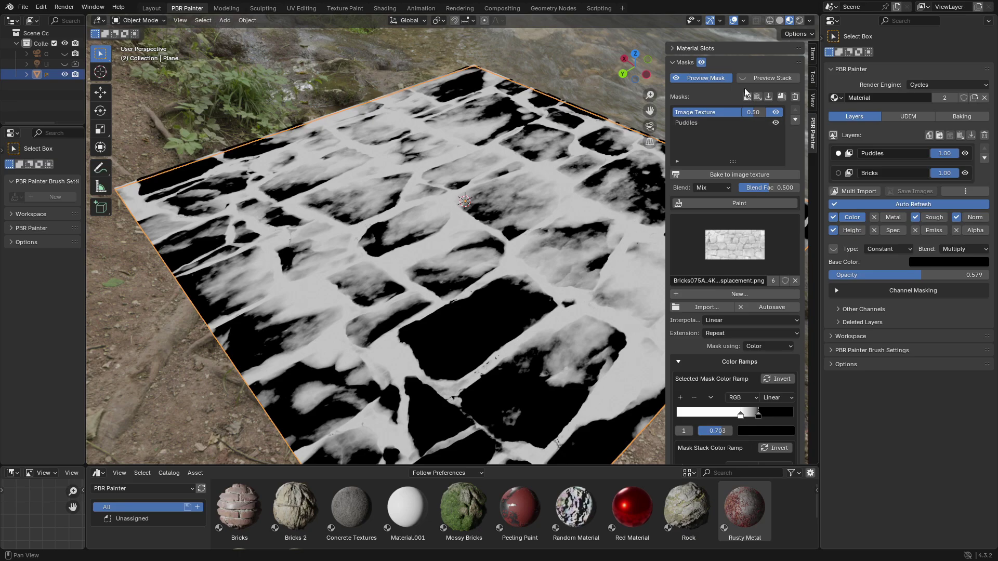
# Step: Preview the combined mask stack and blend the image mask with Add at 0.167
pyautogui.click(763, 76)
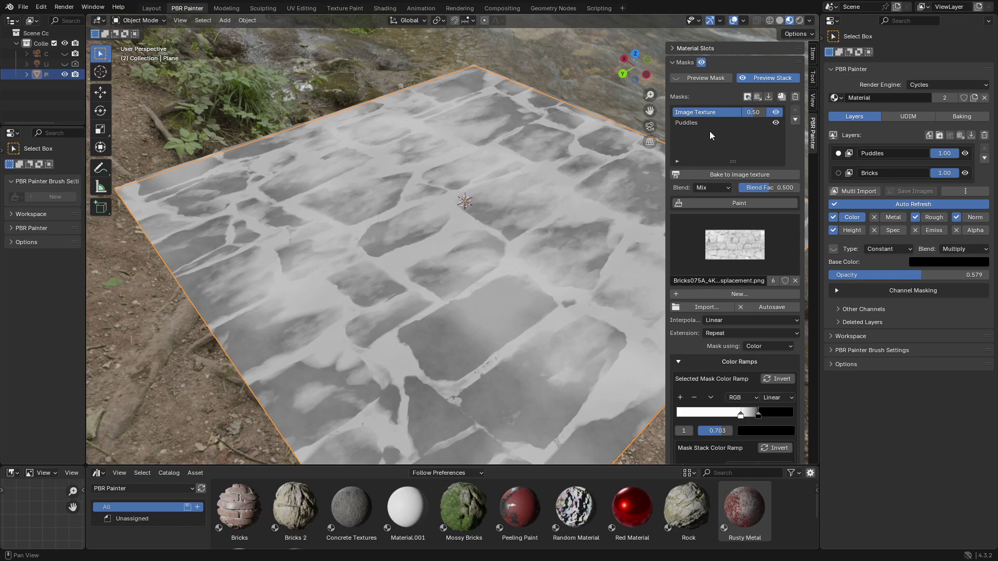
pyautogui.click(714, 188)
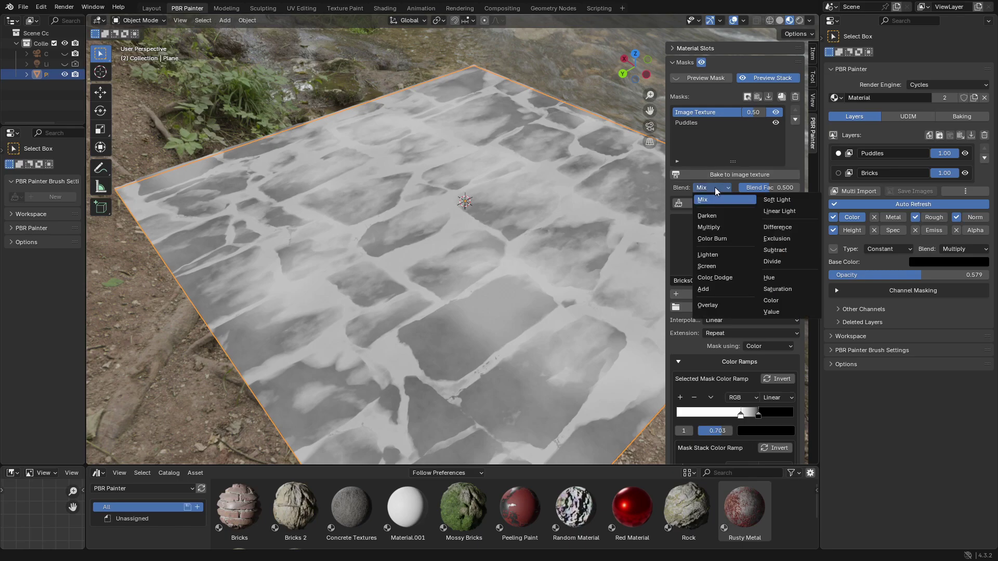
pyautogui.click(703, 289)
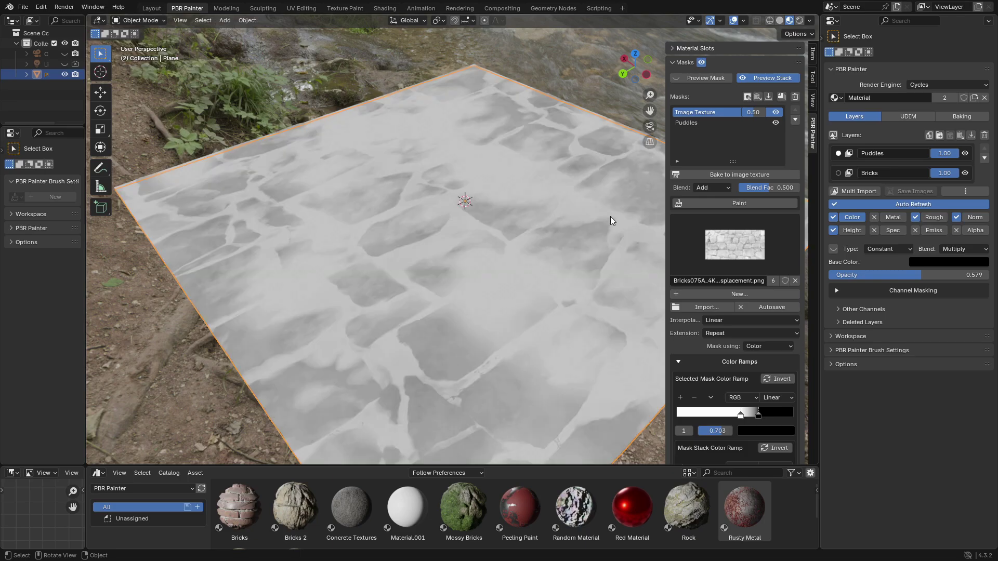
pyautogui.moveTo(777, 188); pyautogui.dragTo(751, 191)
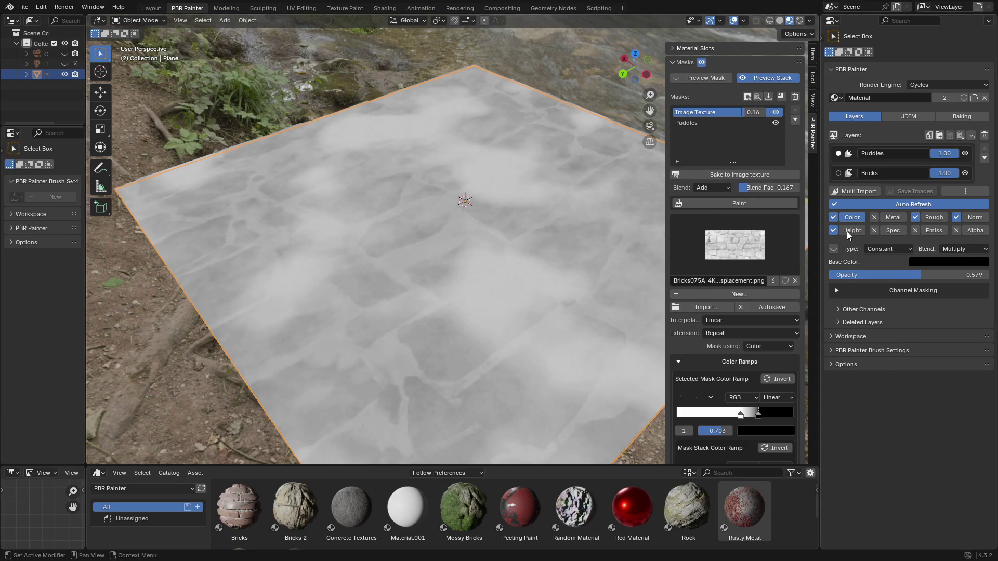
# Step: Return to the full material view and adjust the image mask's blend factor toward 0.683
pyautogui.click(697, 361)
pyautogui.click(760, 79)
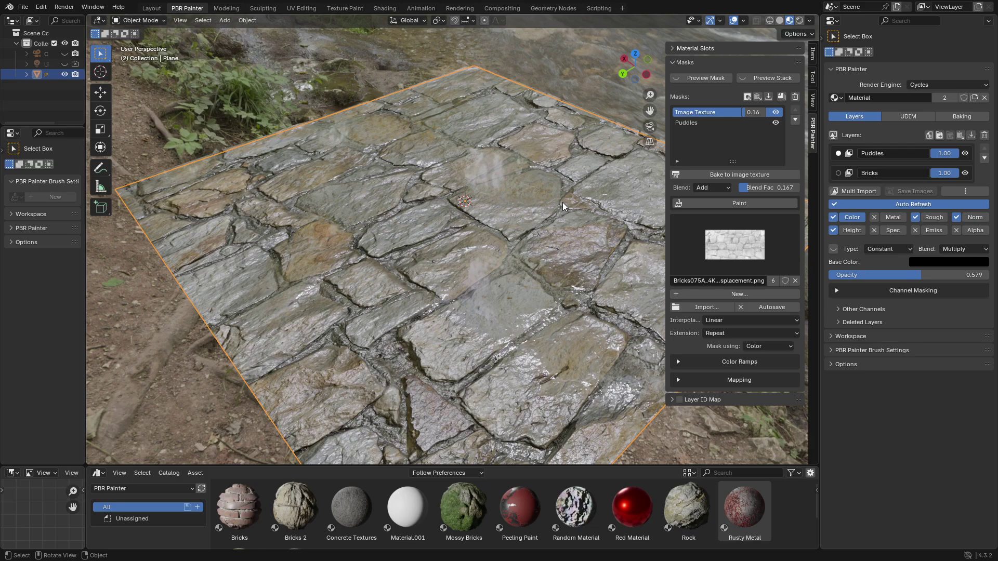
pyautogui.moveTo(617, 319); pyautogui.dragTo(526, 301, button='middle')
pyautogui.moveTo(769, 192); pyautogui.dragTo(793, 188)
pyautogui.moveTo(499, 229)
pyautogui.mouseDown(button='middle')
pyautogui.moveTo(490, 276)
pyautogui.moveTo(500, 302)
pyautogui.moveTo(490, 303)
pyautogui.mouseUp(button='middle')
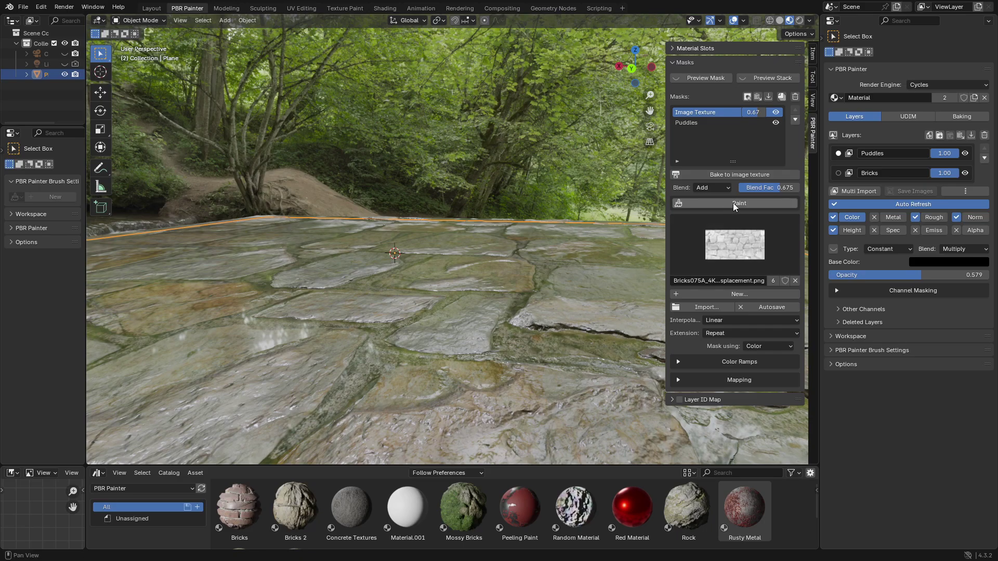
pyautogui.moveTo(775, 187)
pyautogui.mouseDown()
pyautogui.moveTo(746, 188)
pyautogui.moveTo(780, 188)
pyautogui.mouseUp()
# Step: Inspect the plane from above and compare the Puddles layer at 0 and back at 1
pyautogui.scroll(-1, 482, 285)
pyautogui.moveTo(482, 282)
pyautogui.mouseDown(button='middle')
pyautogui.moveTo(465, 360)
pyautogui.moveTo(481, 298)
pyautogui.moveTo(473, 270)
pyautogui.mouseUp(button='middle')
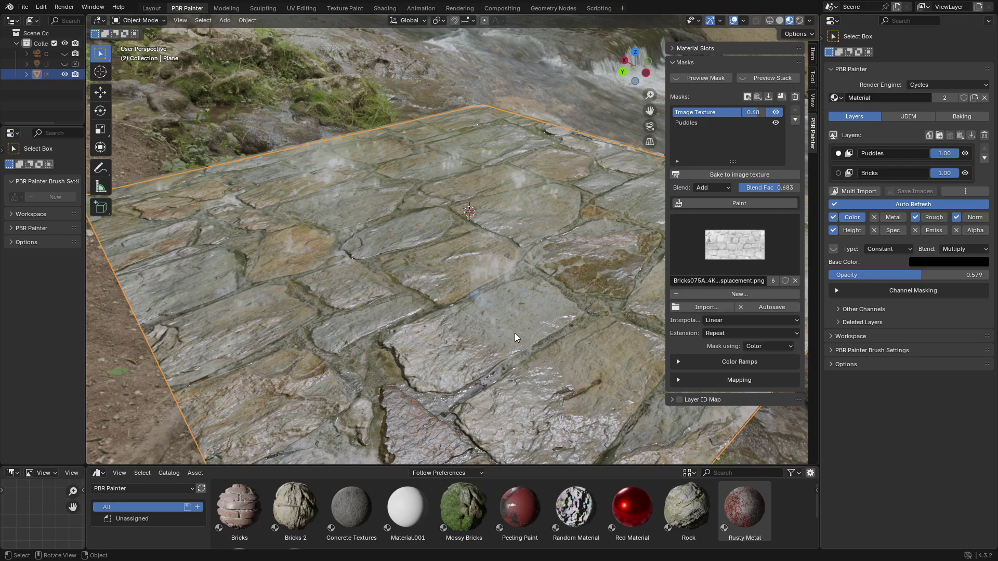
pyautogui.moveTo(482, 339); pyautogui.dragTo(616, 352, button='middle')
pyautogui.moveTo(532, 314)
pyautogui.mouseDown(button='middle')
pyautogui.moveTo(512, 285)
pyautogui.moveTo(513, 309)
pyautogui.mouseUp(button='middle')
pyautogui.scroll(-4, 525, 290)
pyautogui.scroll(2, 513, 310)
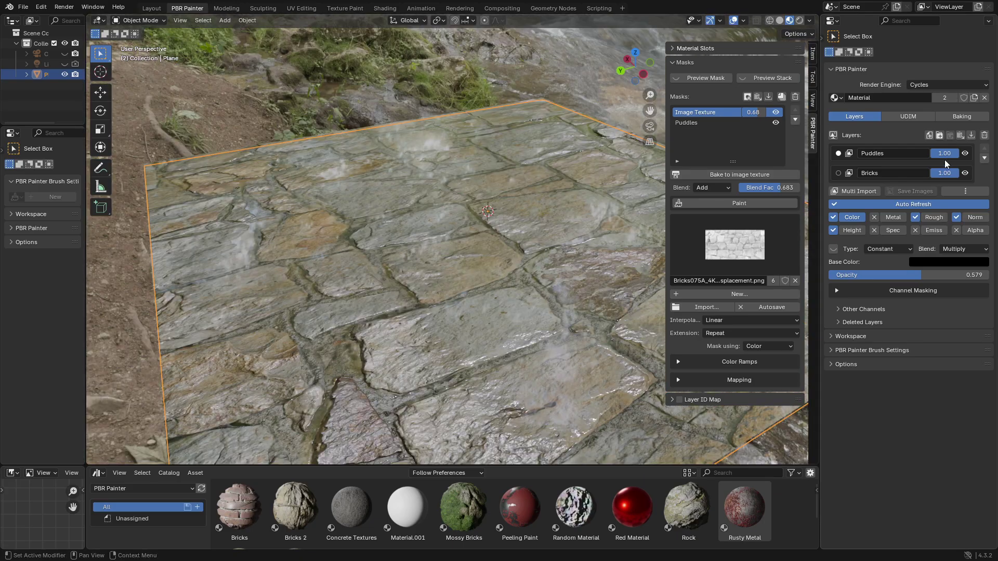
pyautogui.moveTo(950, 151); pyautogui.dragTo(899, 153)
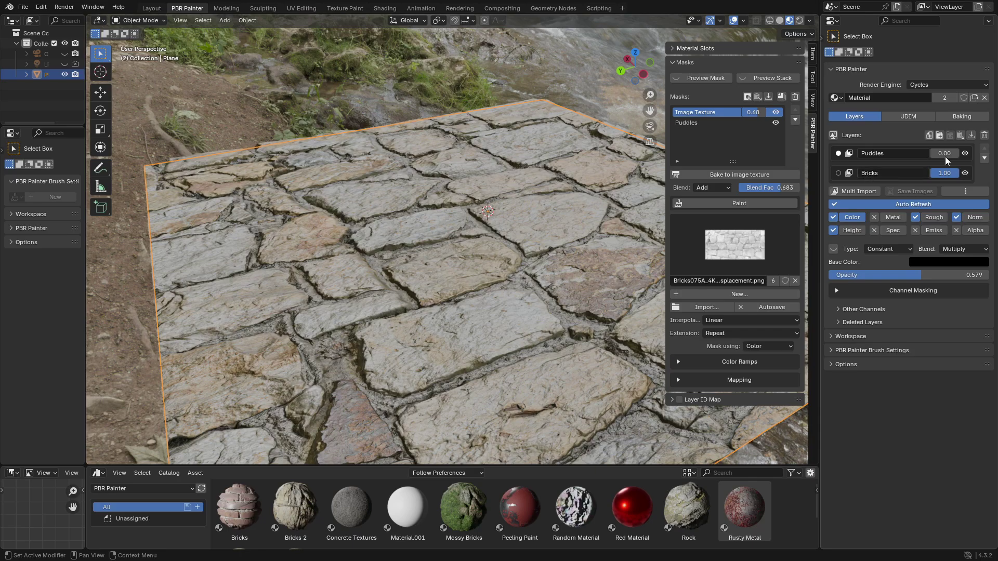
pyautogui.moveTo(940, 155); pyautogui.dragTo(992, 154)
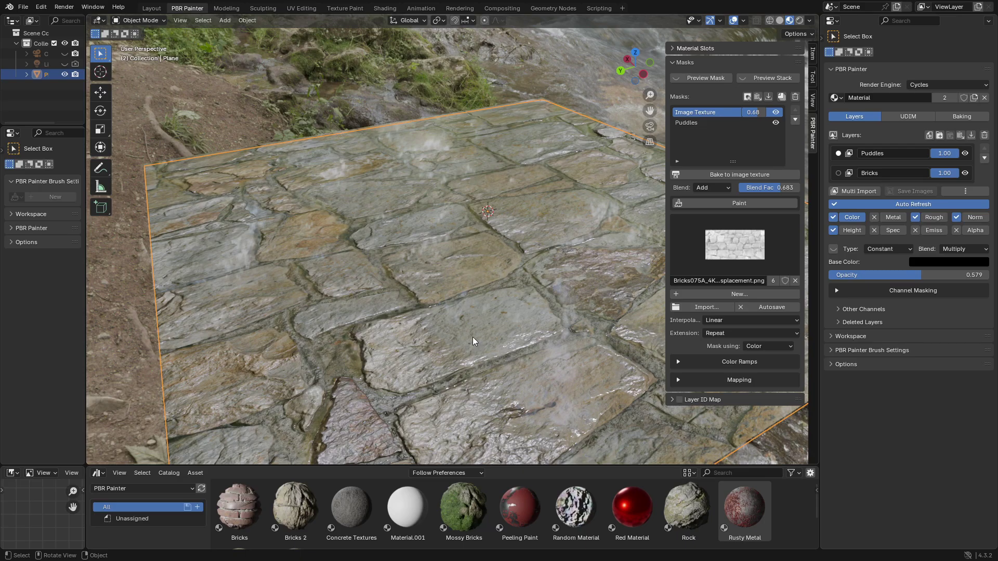
# Step: Tweak the Puddles mask's Wet Fac, comparing against no sheen, and settle on 0.337
pyautogui.moveTo(487, 252); pyautogui.dragTo(523, 310, button='middle')
pyautogui.scroll(3, 522, 310)
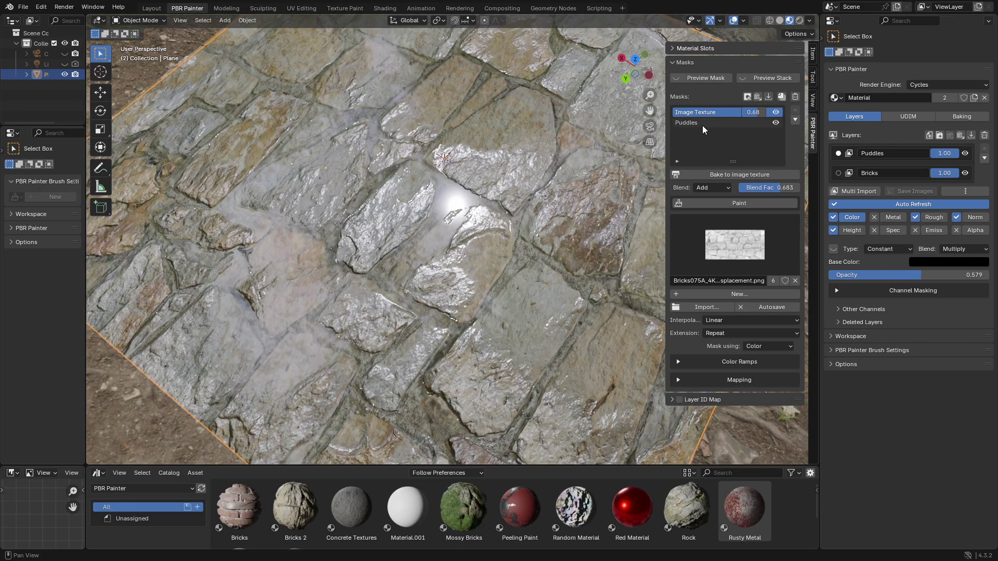
pyautogui.click(703, 126)
pyautogui.moveTo(726, 267); pyautogui.dragTo(693, 267)
pyautogui.scroll(-4, 535, 210)
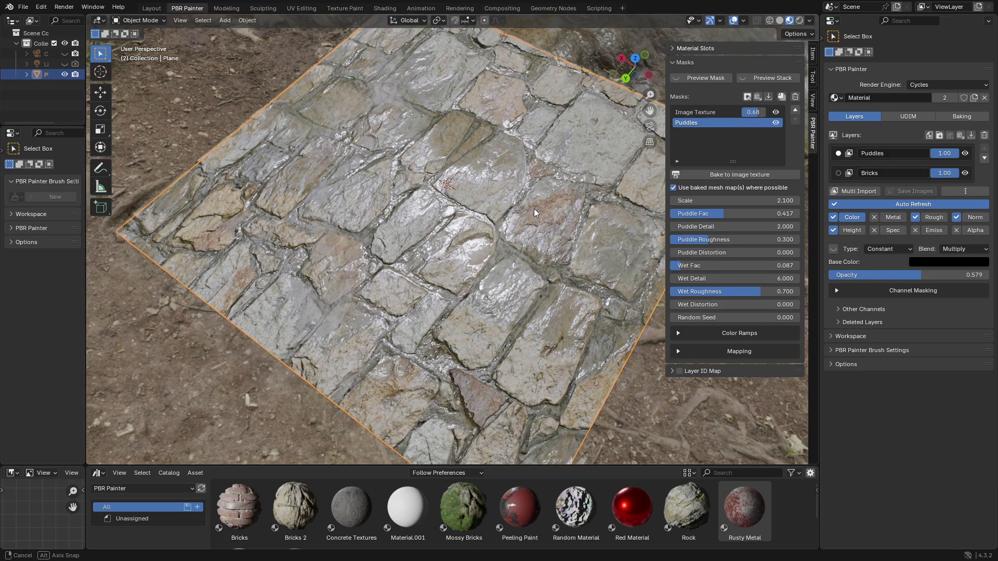
pyautogui.moveTo(523, 198); pyautogui.dragTo(626, 254, button='middle')
pyautogui.moveTo(704, 266); pyautogui.dragTo(669, 266)
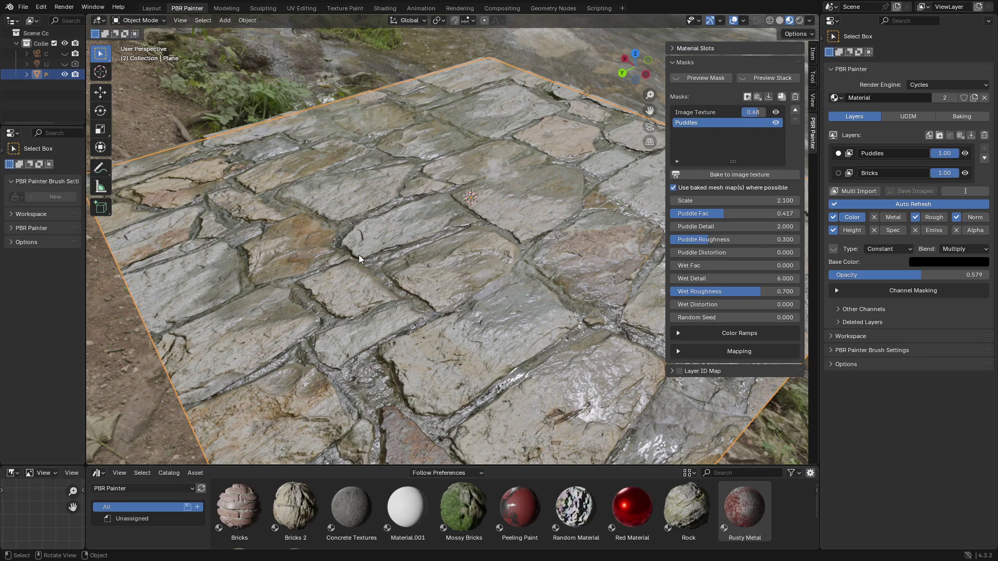
pyautogui.moveTo(695, 265); pyautogui.dragTo(738, 265)
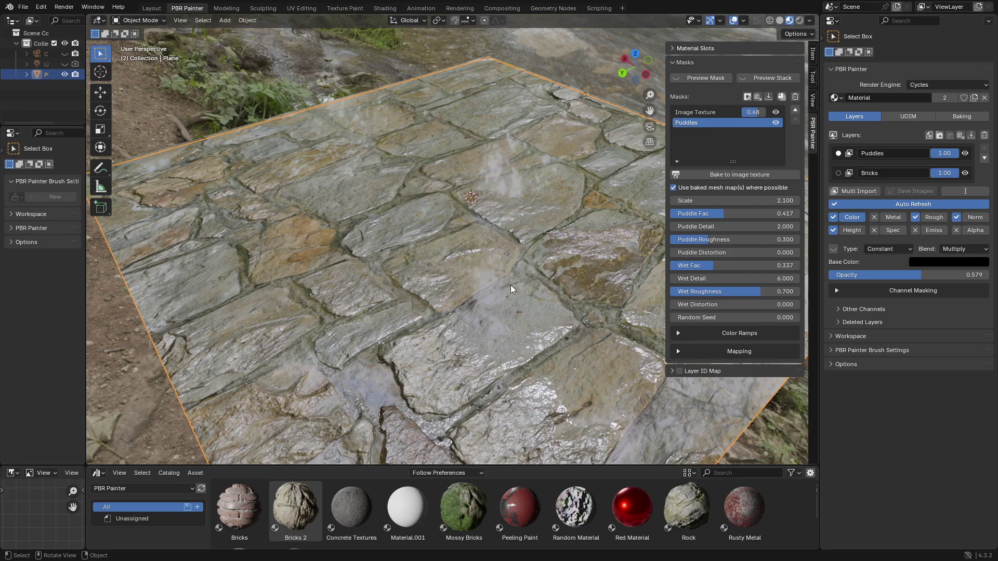
pyautogui.scroll(-3, 494, 282)
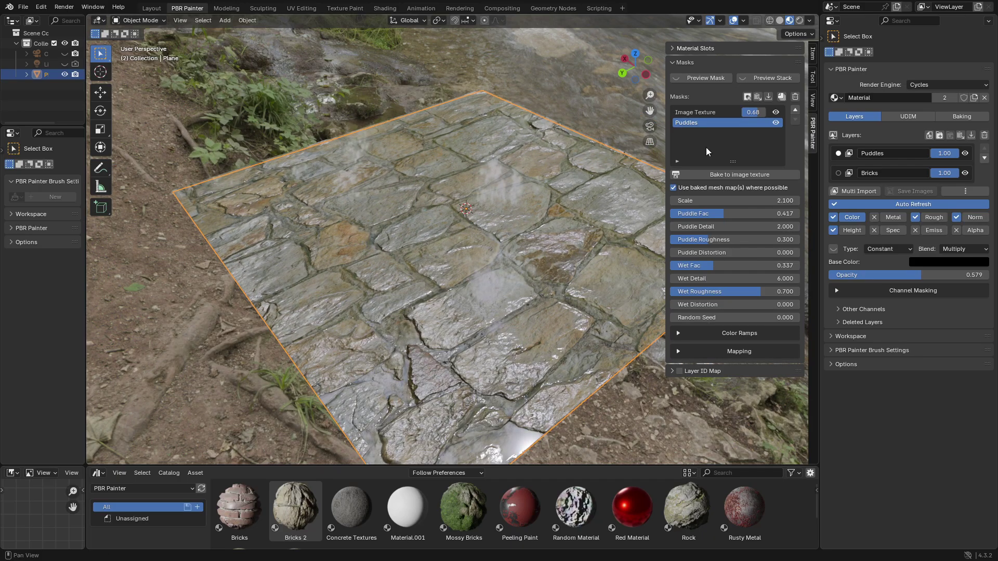